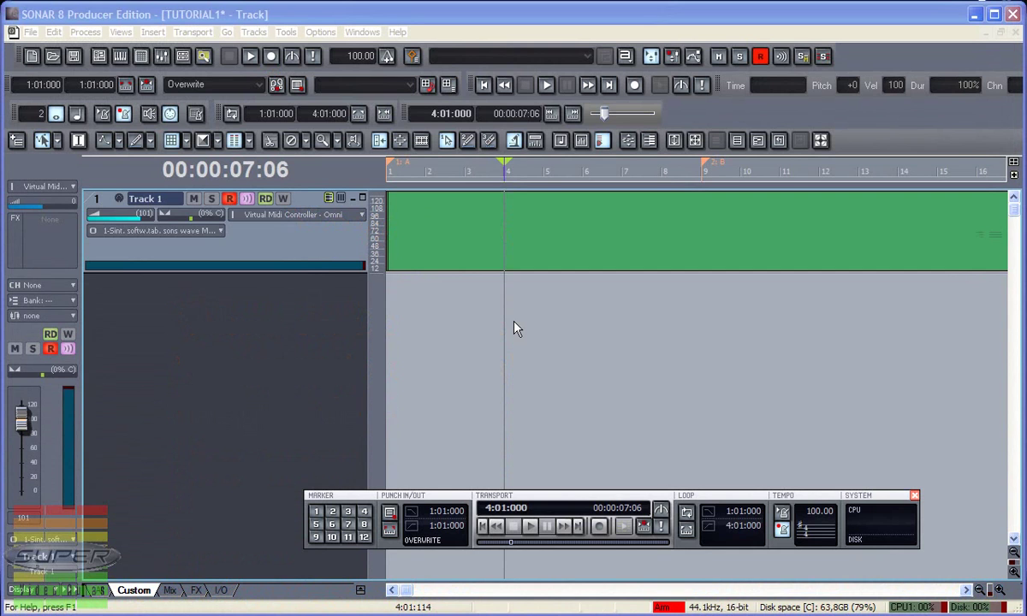
Step: Move the Now time along the time ruler to measures 8, 7 and 11, ending at measure 7
double_click(587, 162)
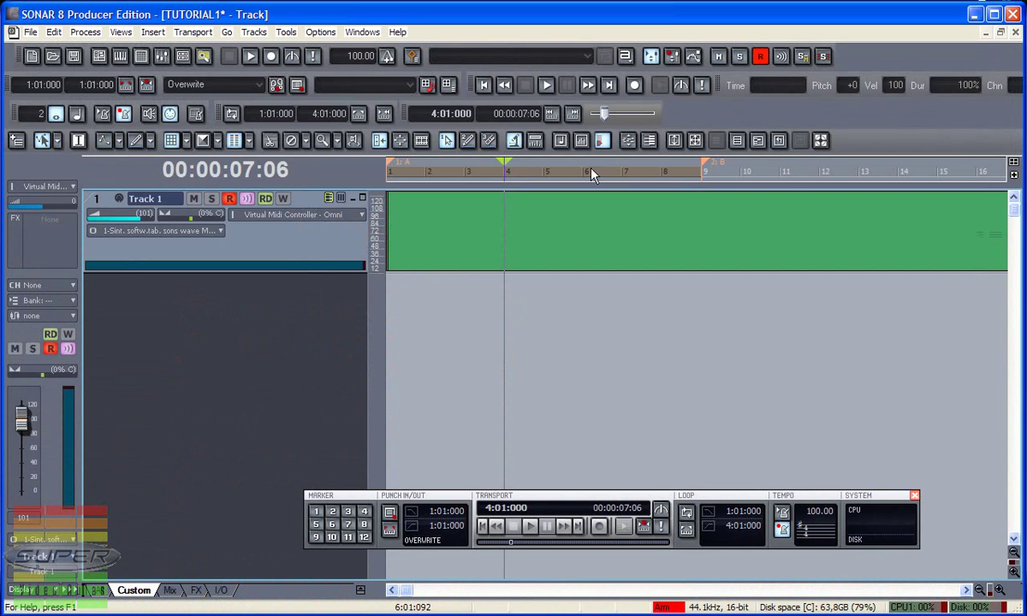
click(670, 177)
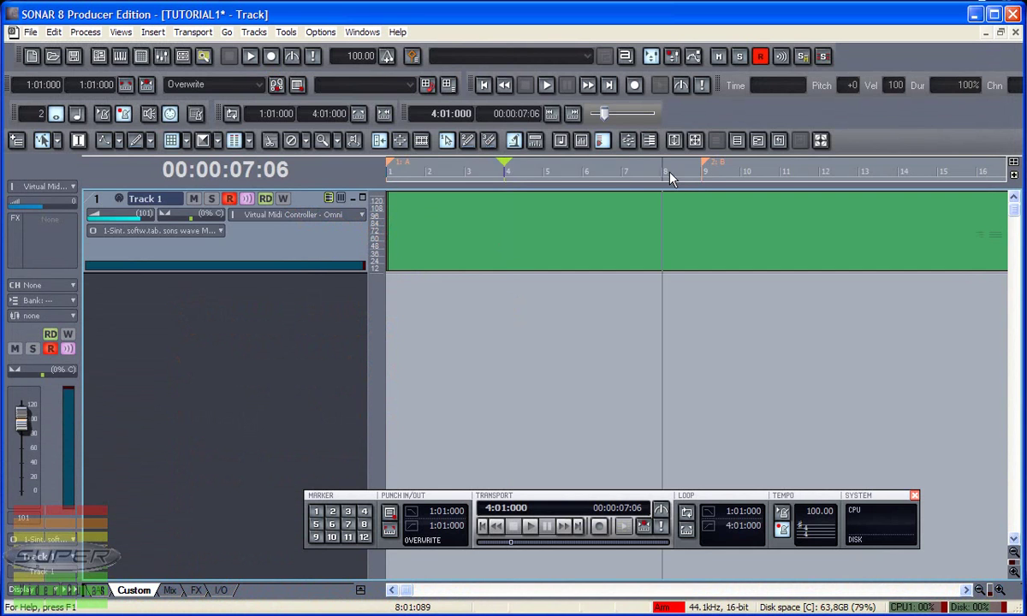
click(670, 177)
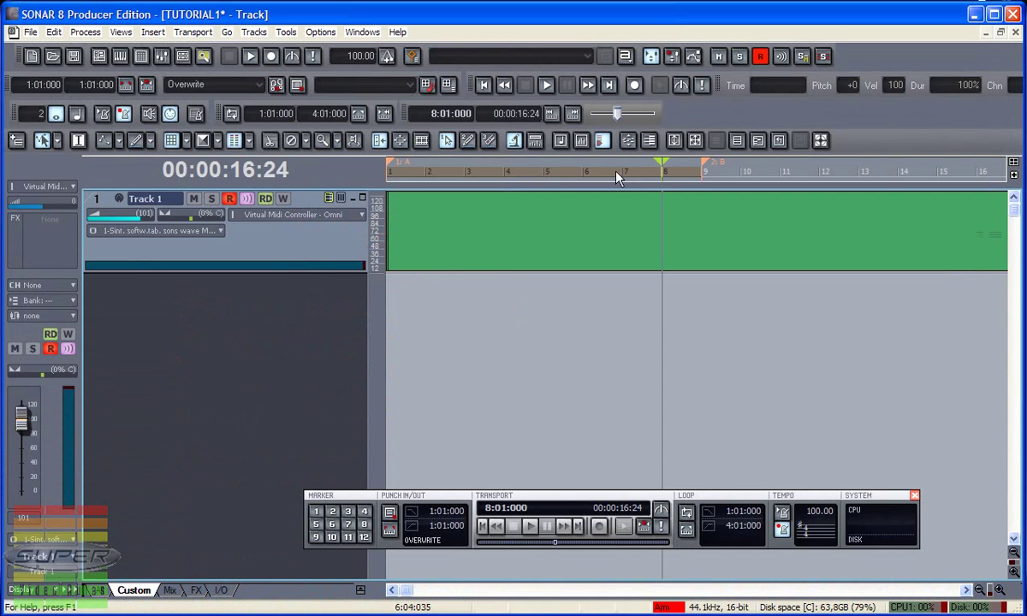
click(622, 171)
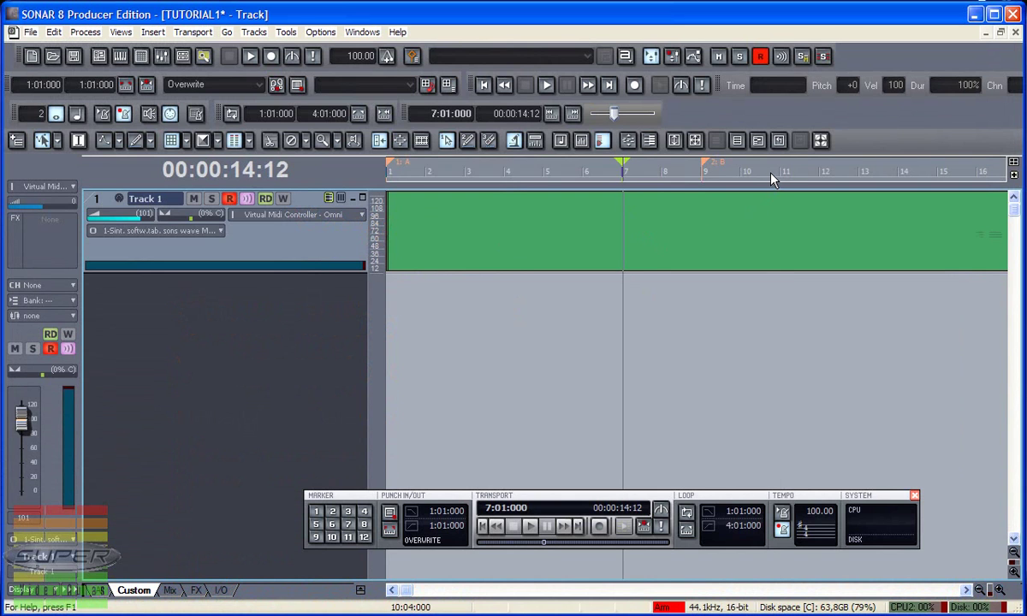
click(768, 178)
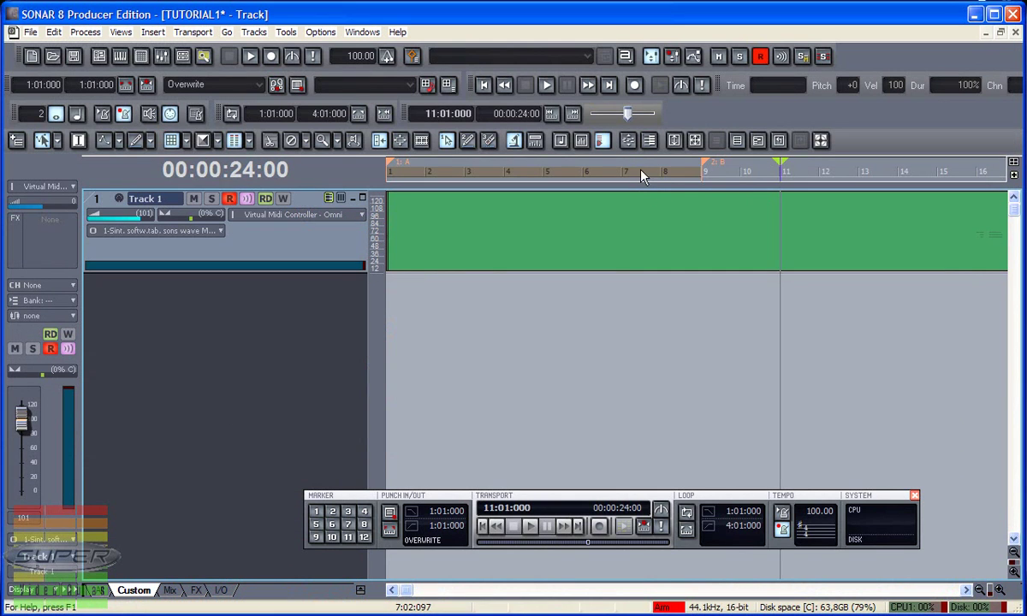
click(643, 175)
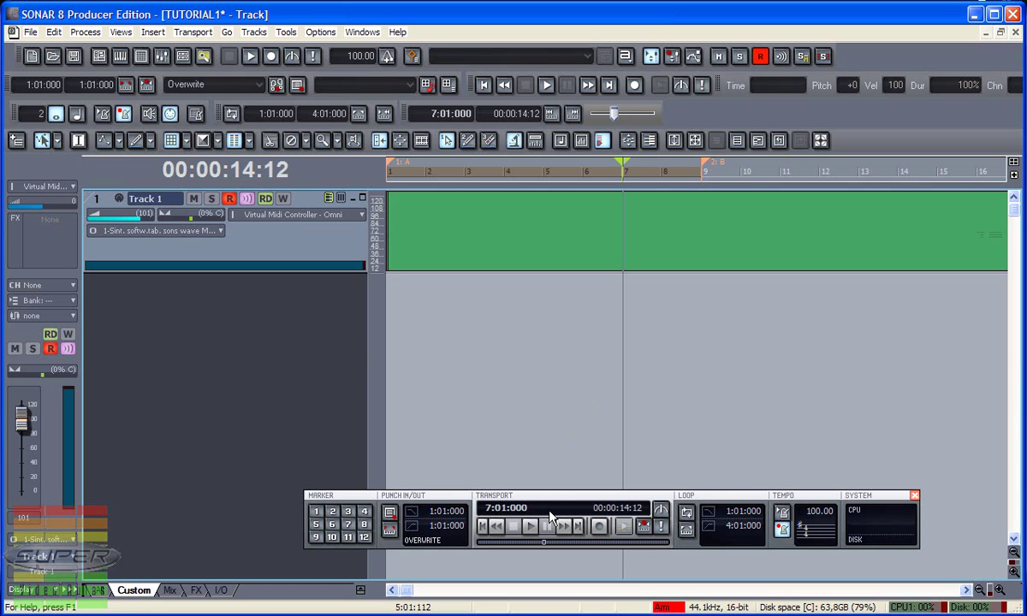
Step: Play the project from measure 7 several times, stopping and pausing playback to check where the Now time returns
click(534, 527)
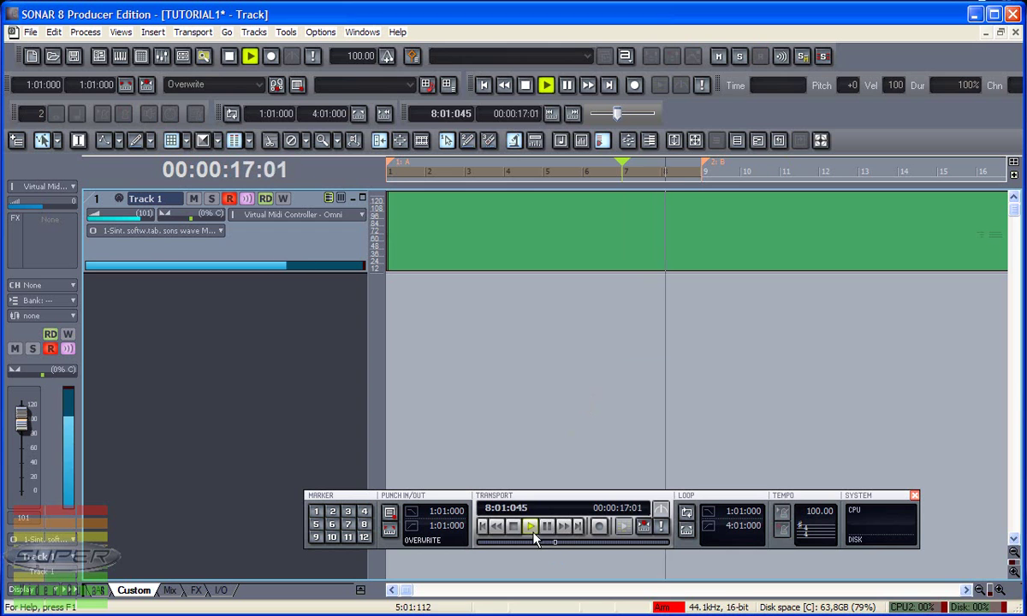
click(514, 528)
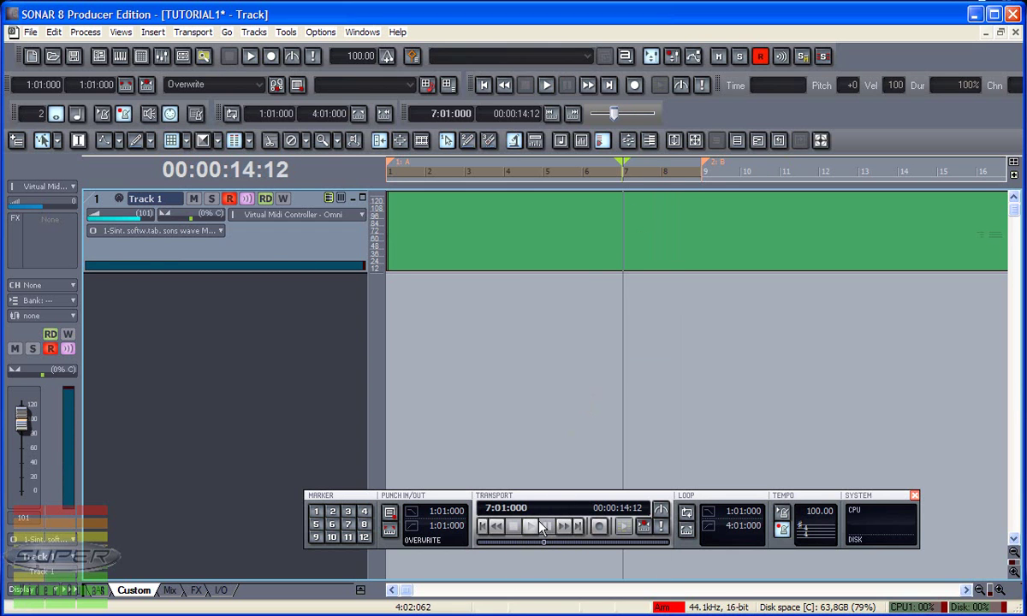
click(534, 528)
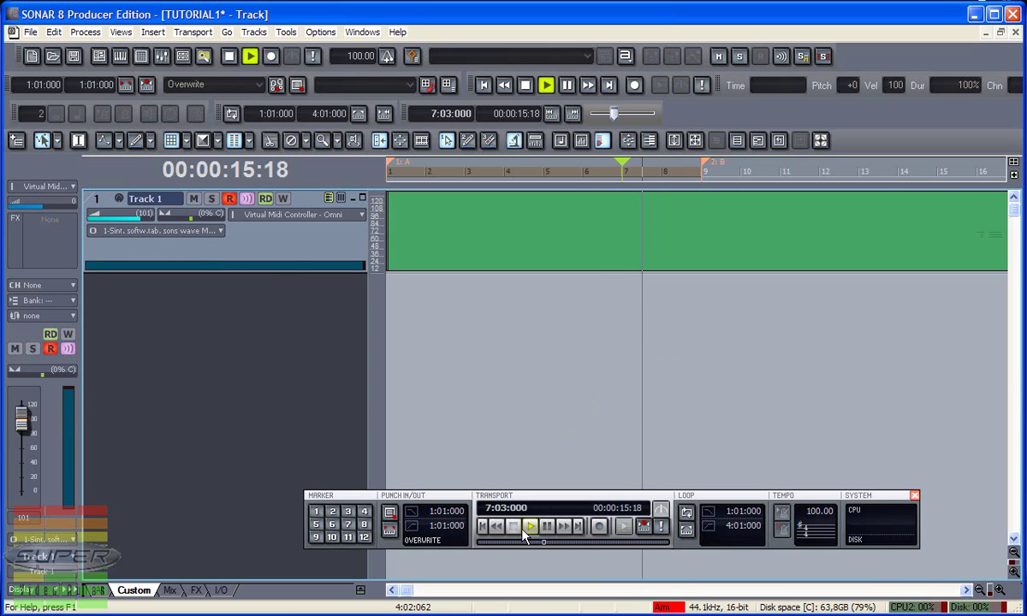
click(515, 527)
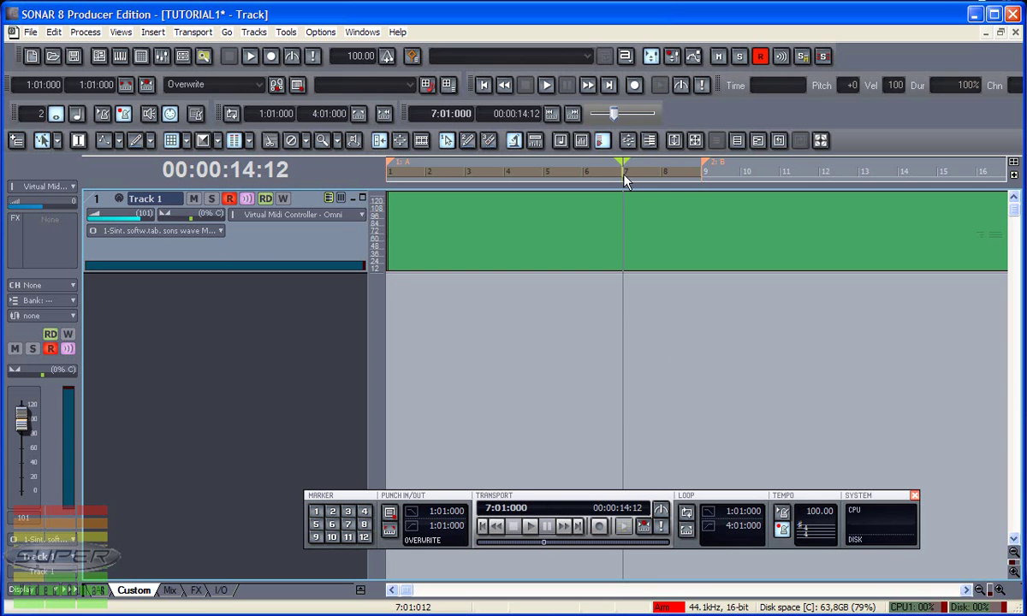
click(530, 527)
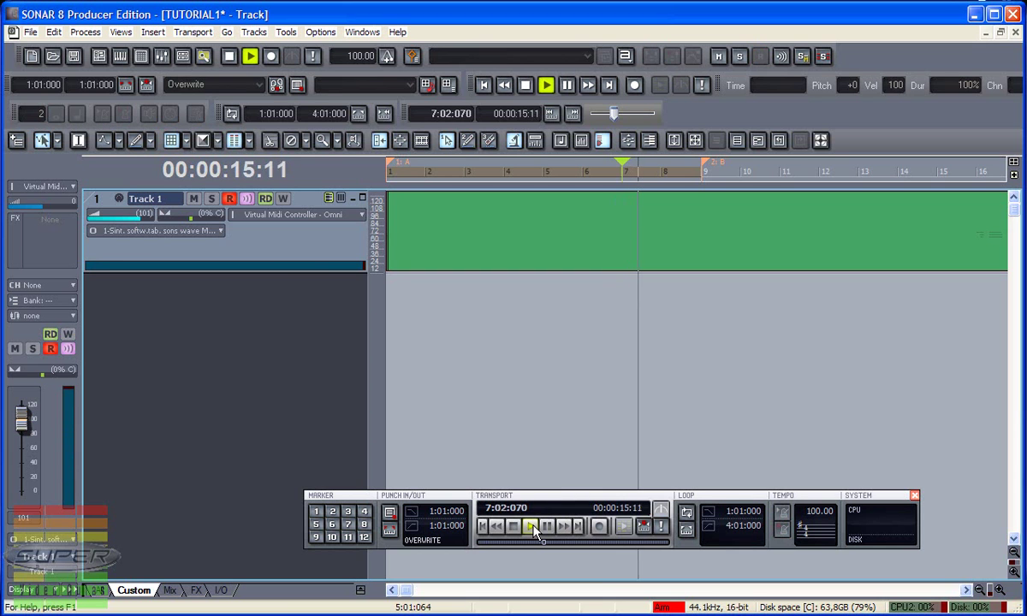
click(532, 527)
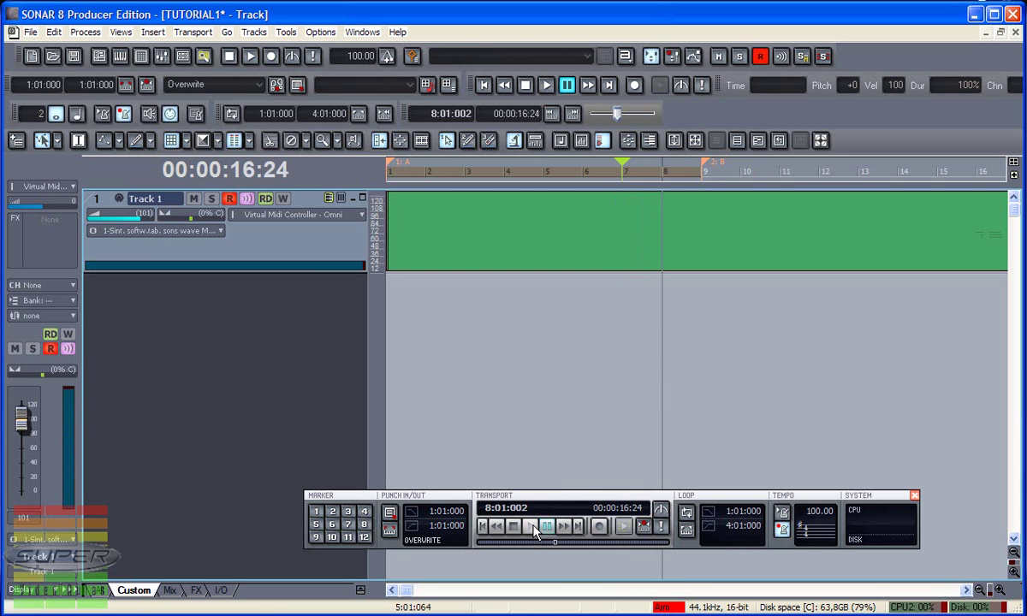
click(530, 526)
key(space)
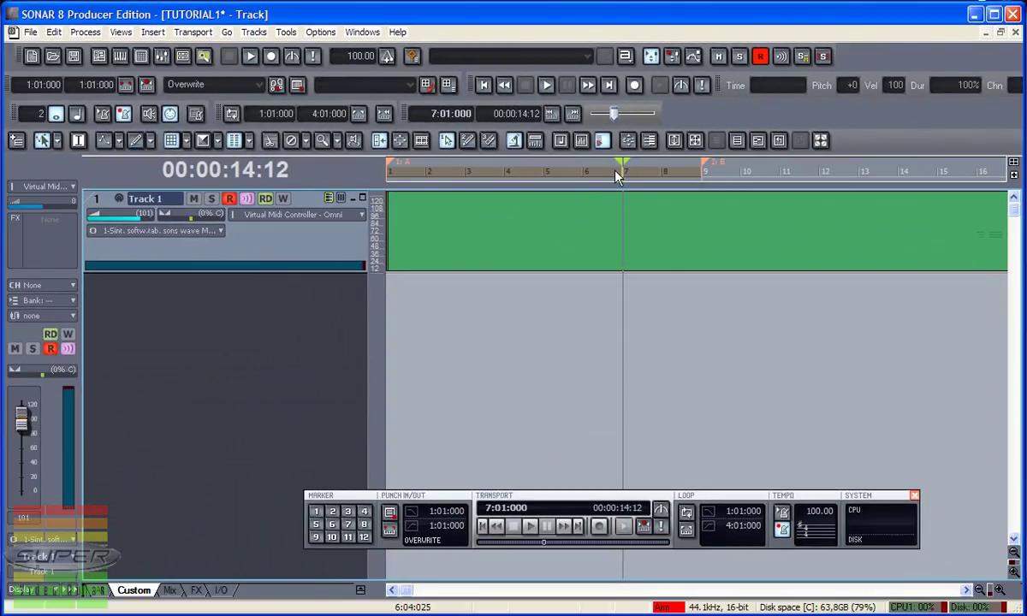
Step: Disable "On Stop, Rewind to Now Marker" in the general global options and apply the change
click(321, 32)
click(344, 182)
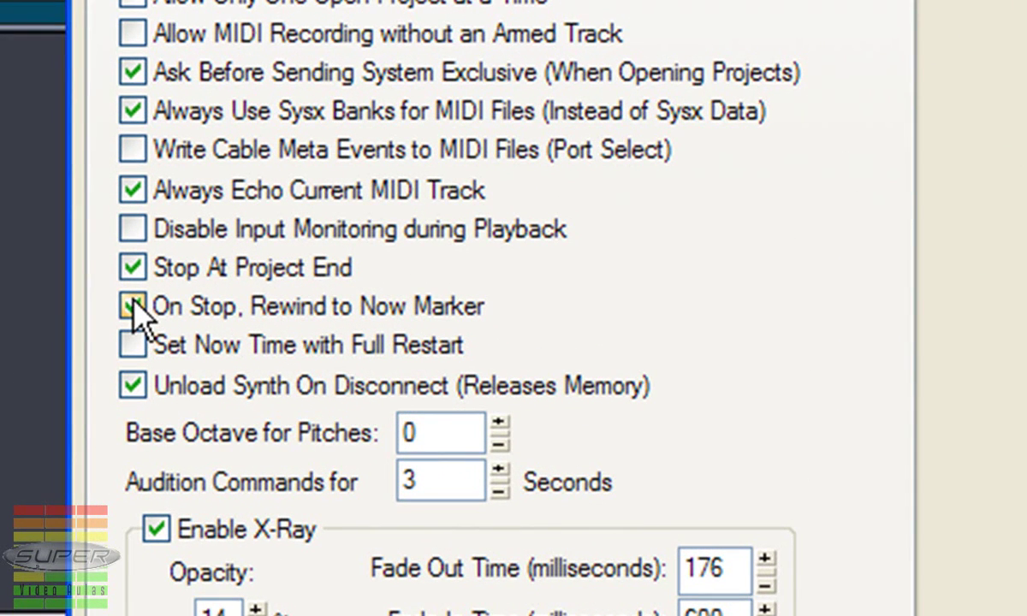
click(134, 307)
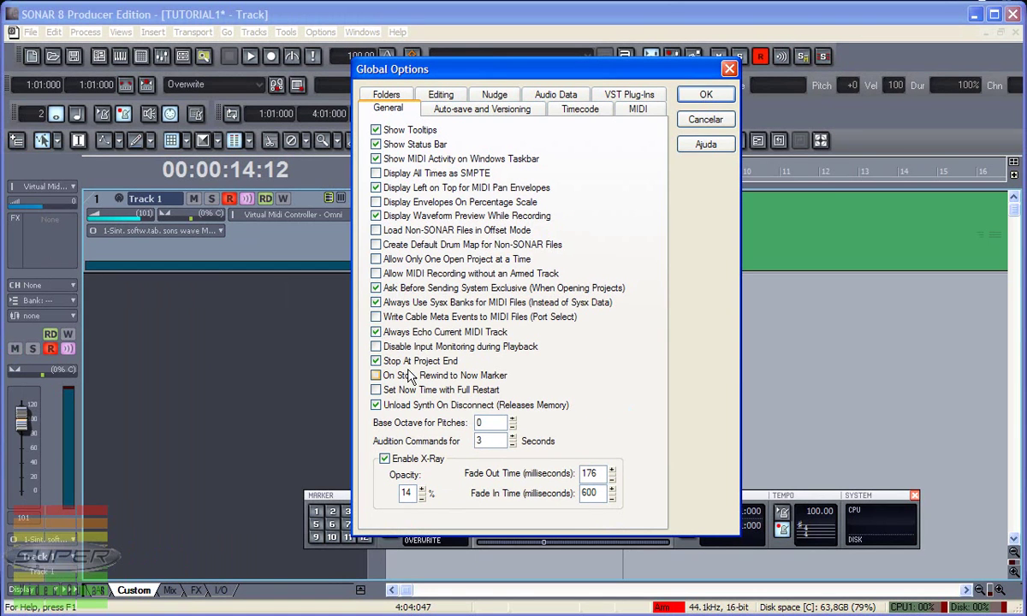
click(705, 95)
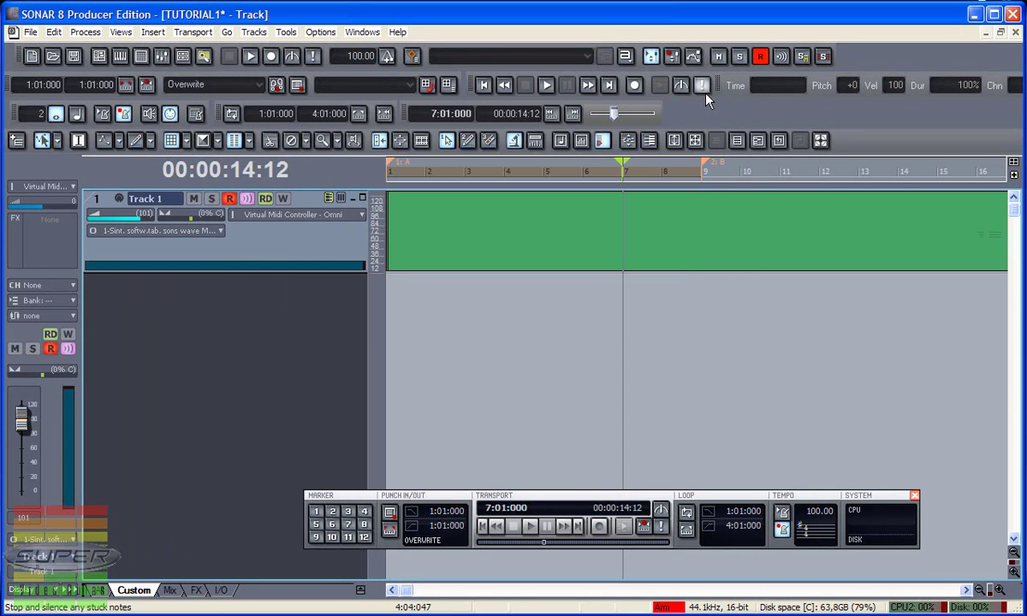
Step: Play and stop the project twice to check how the Now marker behaves with rewind on stop disabled
click(530, 531)
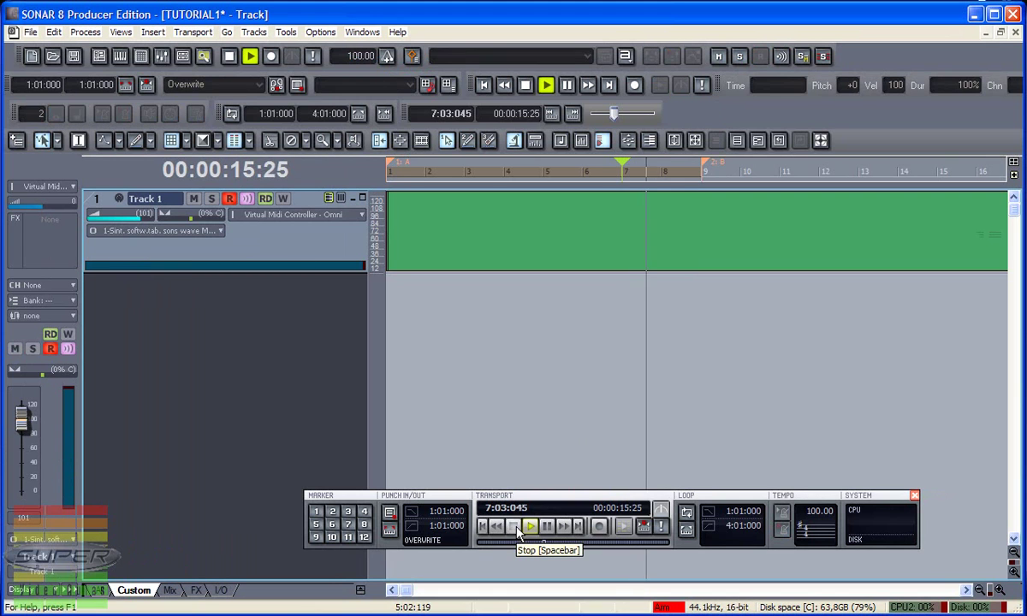
click(514, 526)
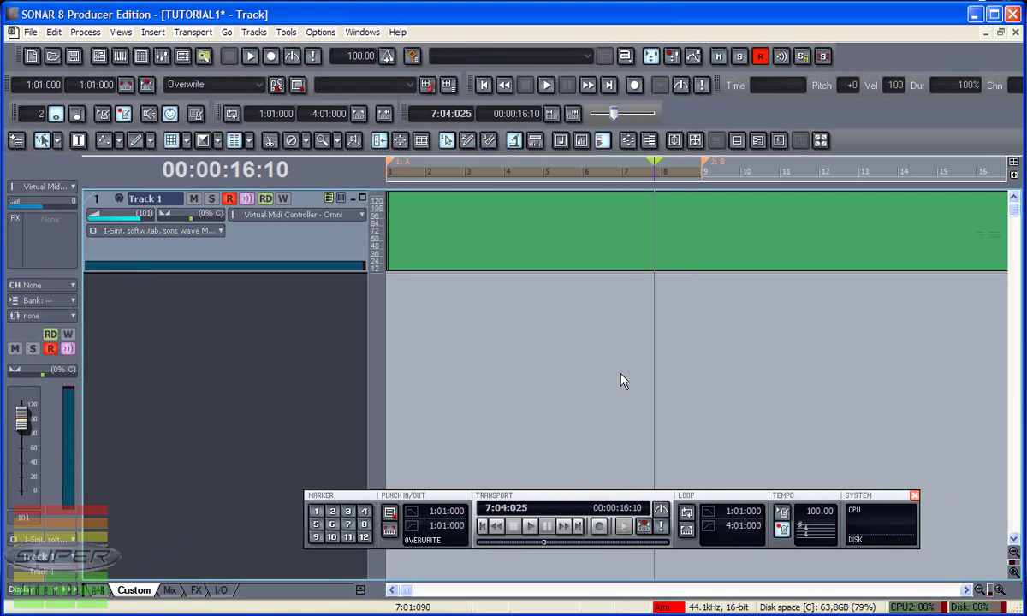
click(530, 527)
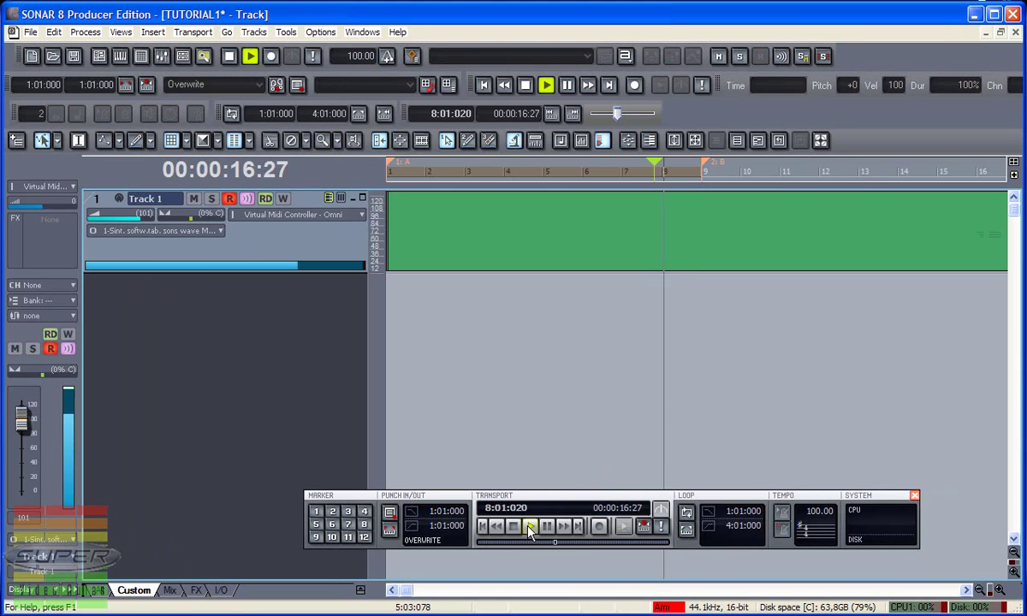
click(515, 528)
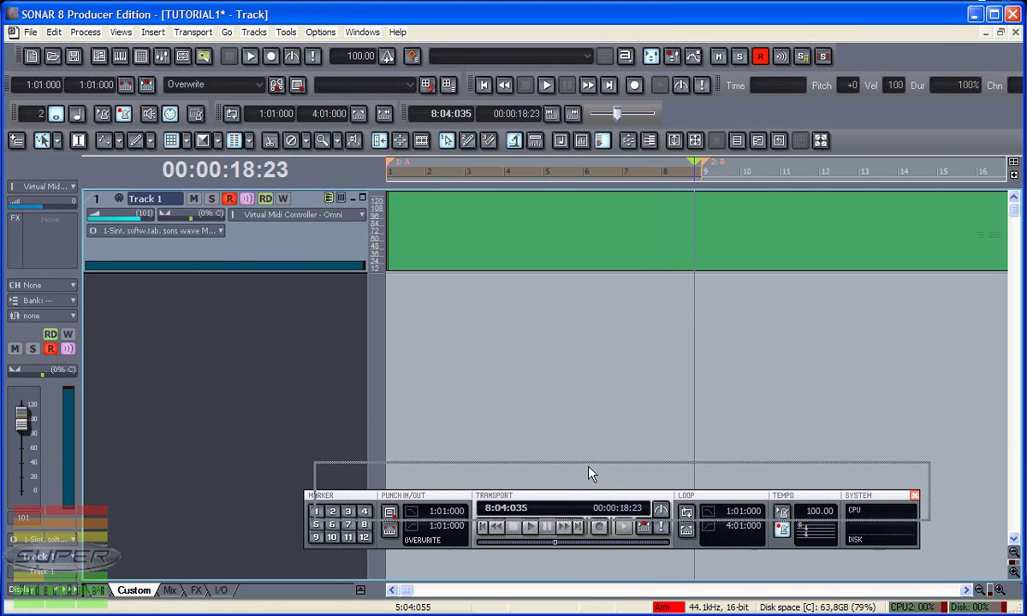
Step: Move the floating large Transport toolbar higher over the empty track area, and set the Now time to measure 10 and back to measure 9
drag(579, 501, 602, 412)
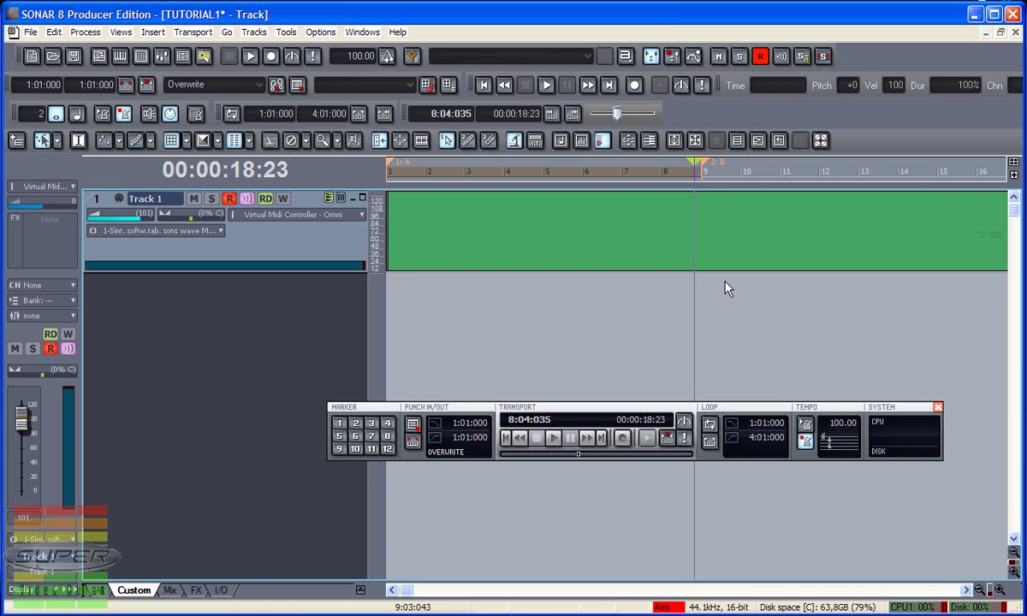
click(740, 310)
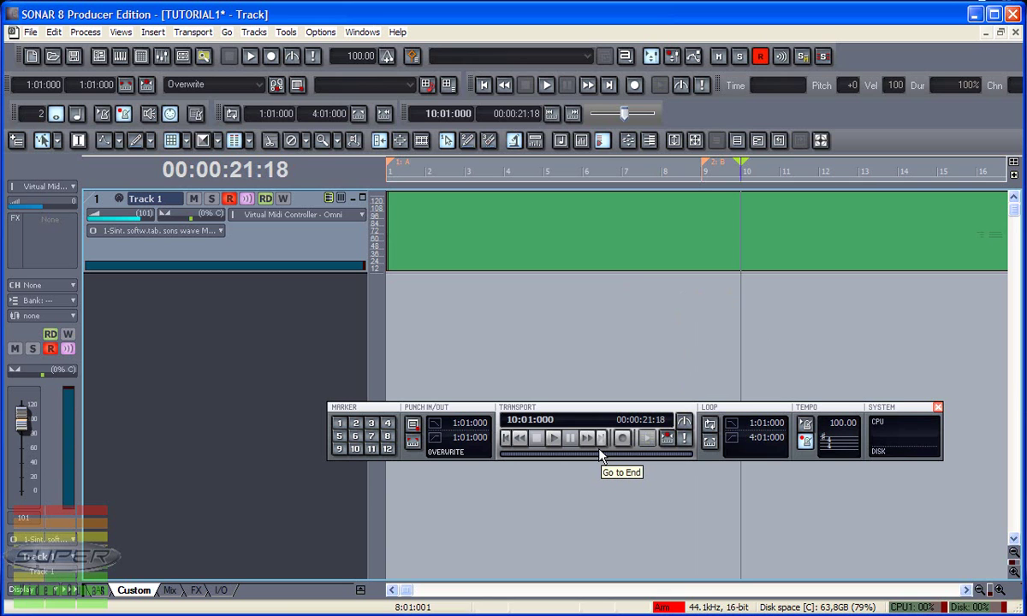
mouse_move(600, 456)
mouse_down()
mouse_move(577, 463)
mouse_move(600, 451)
mouse_move(589, 453)
mouse_up()
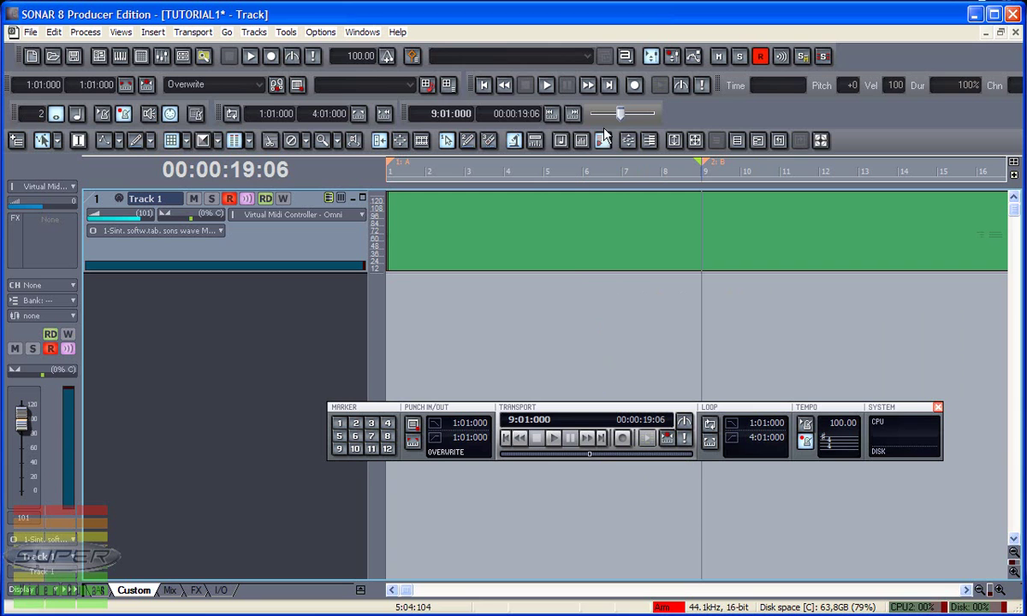
Step: Hide the Position toolbar and show it again
right_click(712, 108)
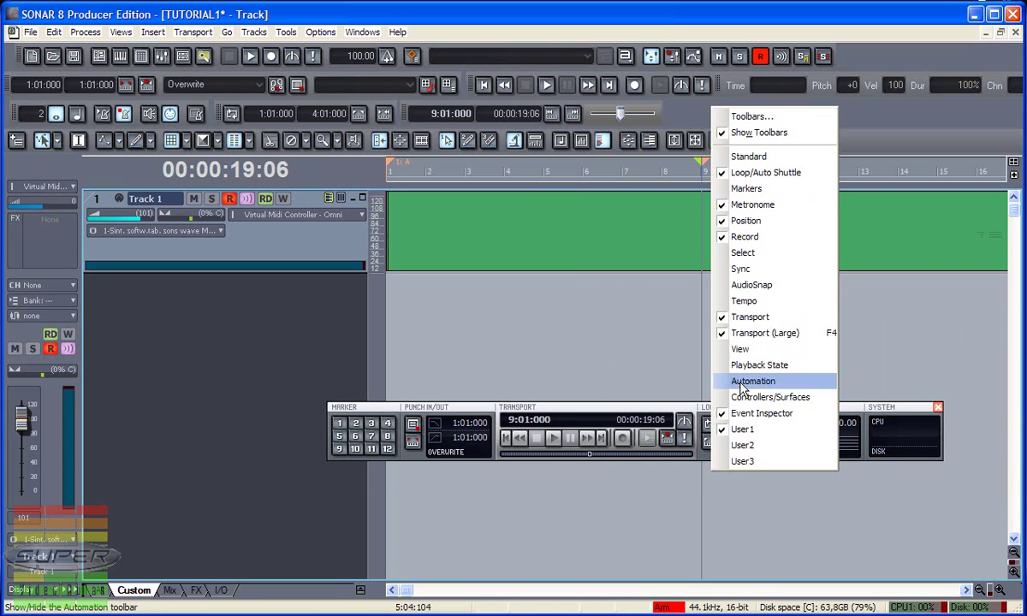
click(745, 221)
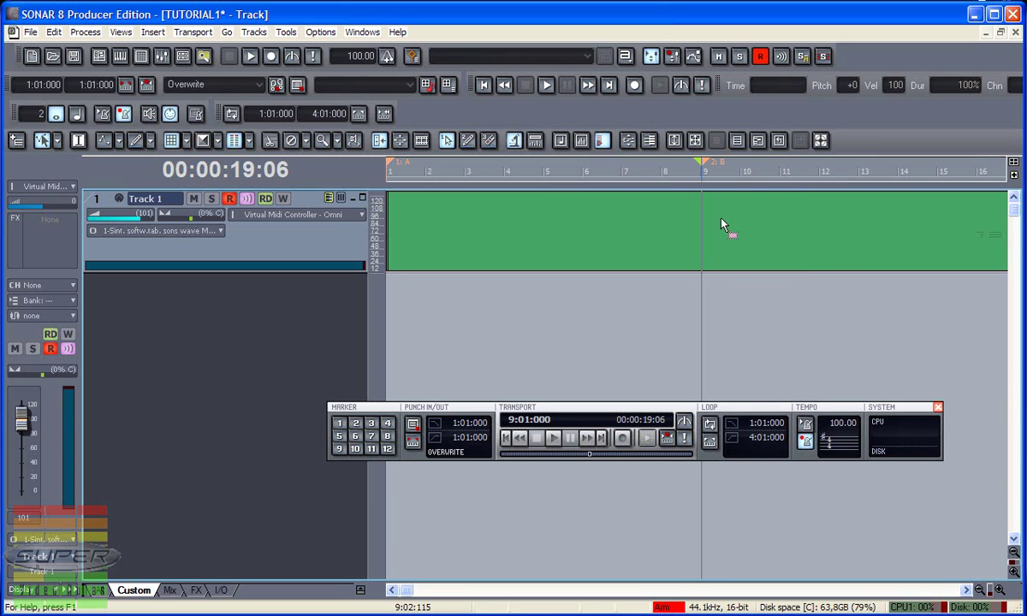
right_click(501, 110)
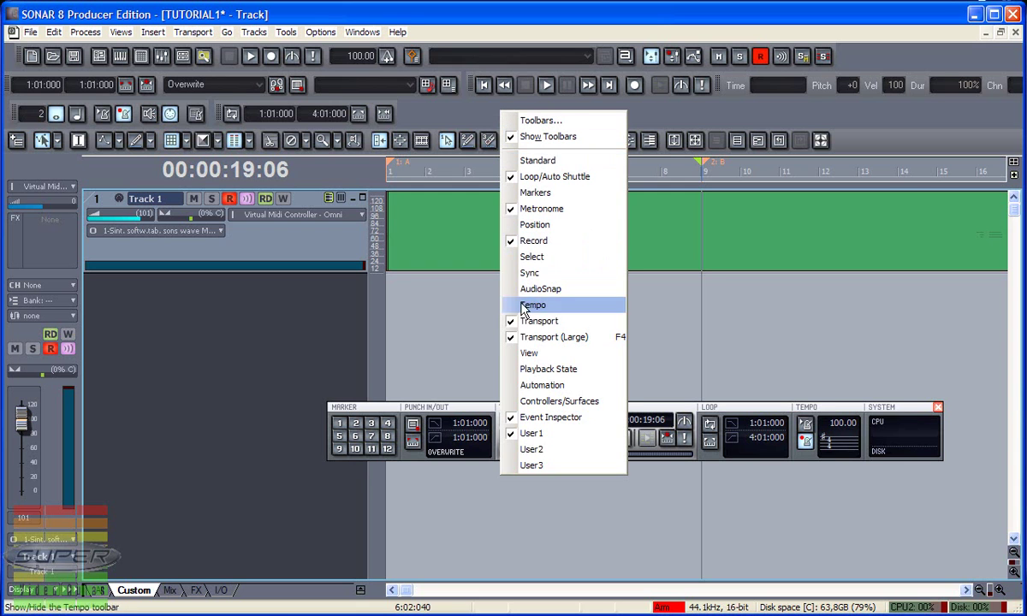
click(518, 224)
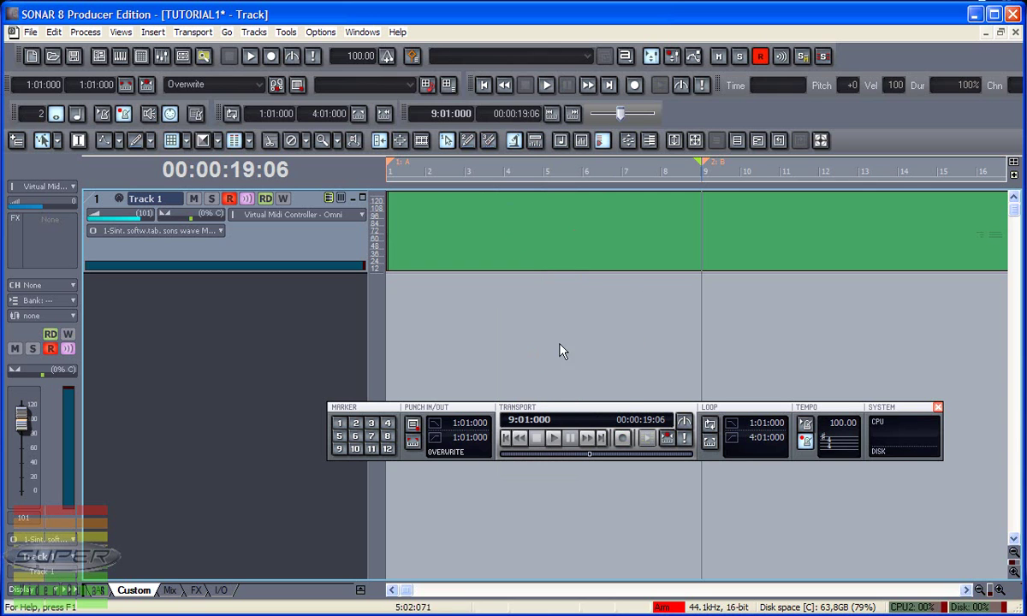
Step: Set the Now time to measure 5 by entering the measure value in the Position toolbar
click(441, 115)
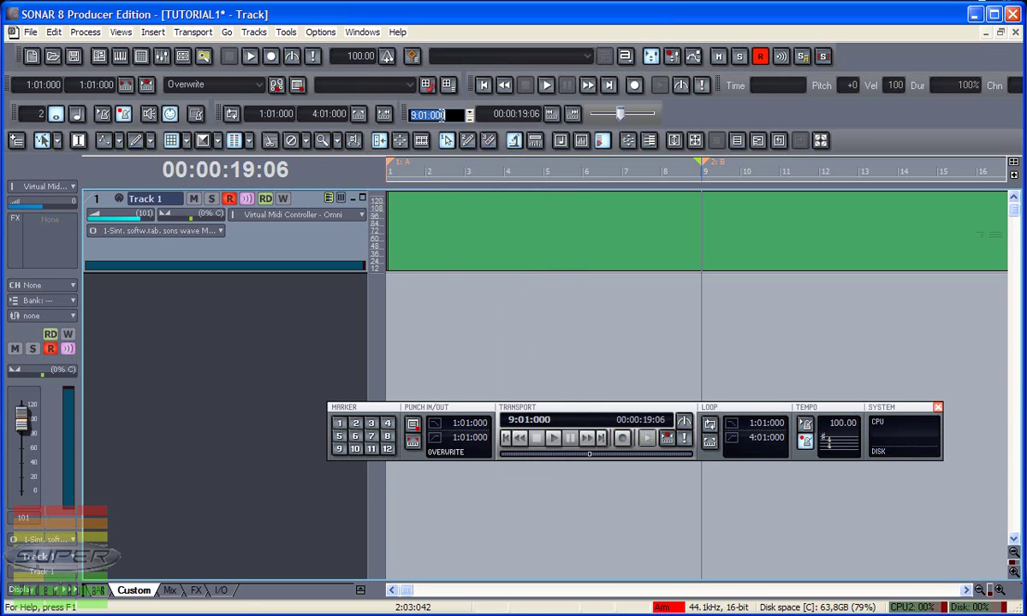
key(BackSpace)
text(5)
key(Return)
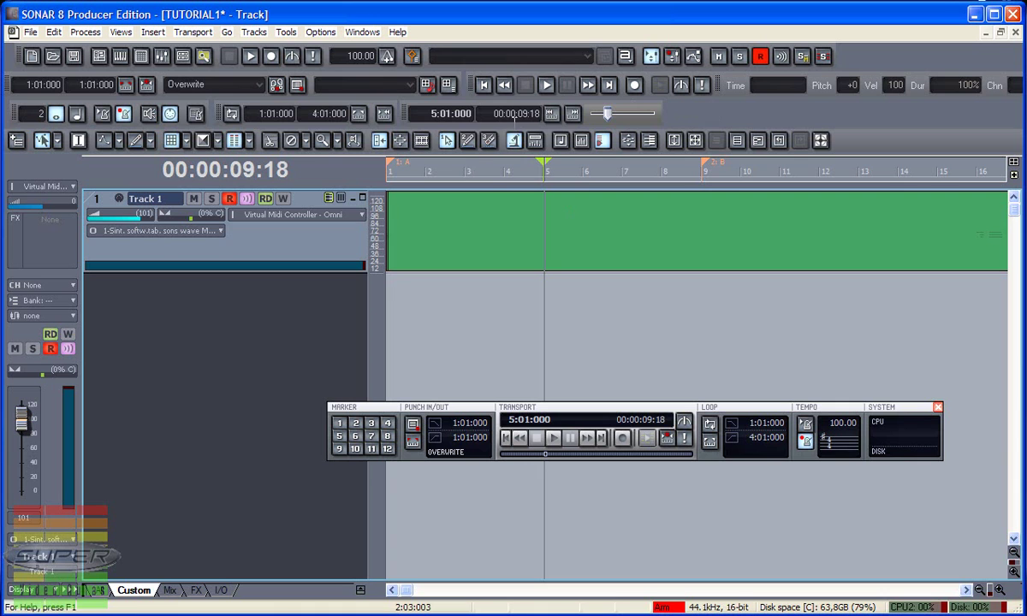
Step: Set the Now time to 15 seconds by entering the time value in the Position toolbar's SMPTE display
double_click(518, 113)
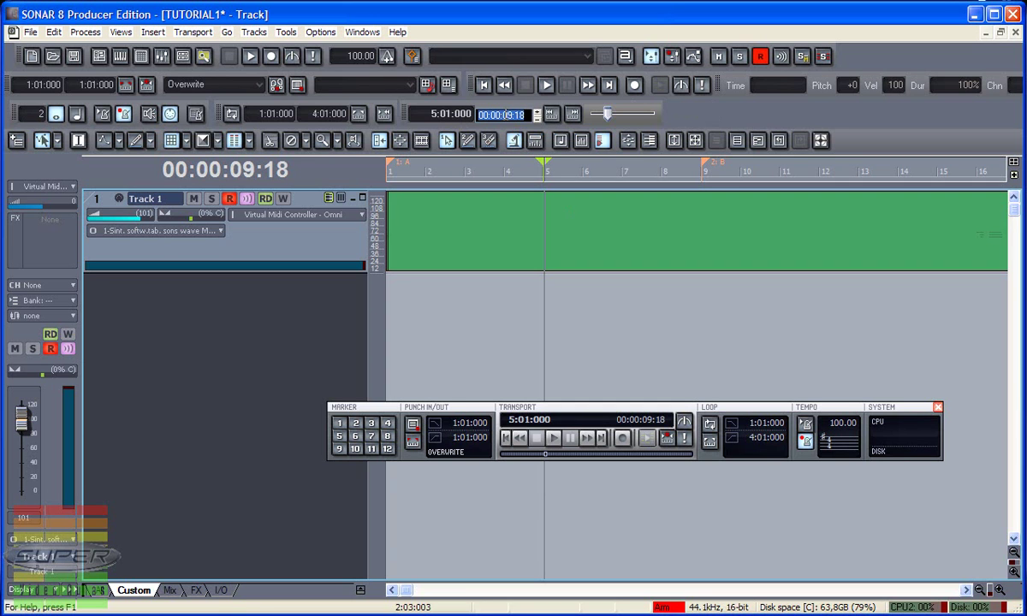
click(505, 115)
text(15)
key(Return)
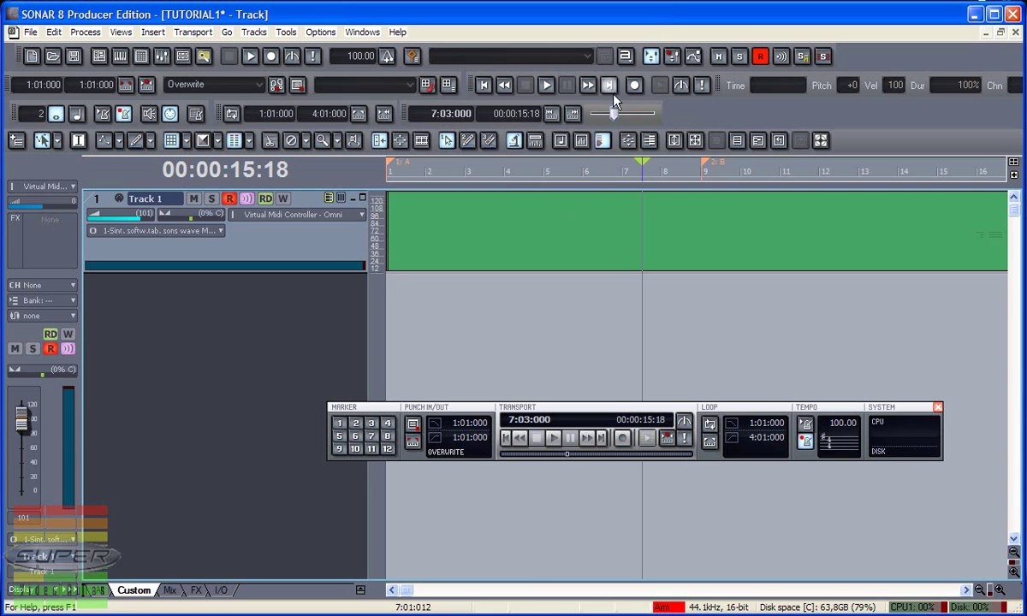
Step: Shift the Now time with the position sliders to measure 8 and back to measure 7, keeping that value in the large Transport toolbar
mouse_move(616, 115)
mouse_down()
mouse_move(626, 115)
mouse_move(617, 115)
mouse_up()
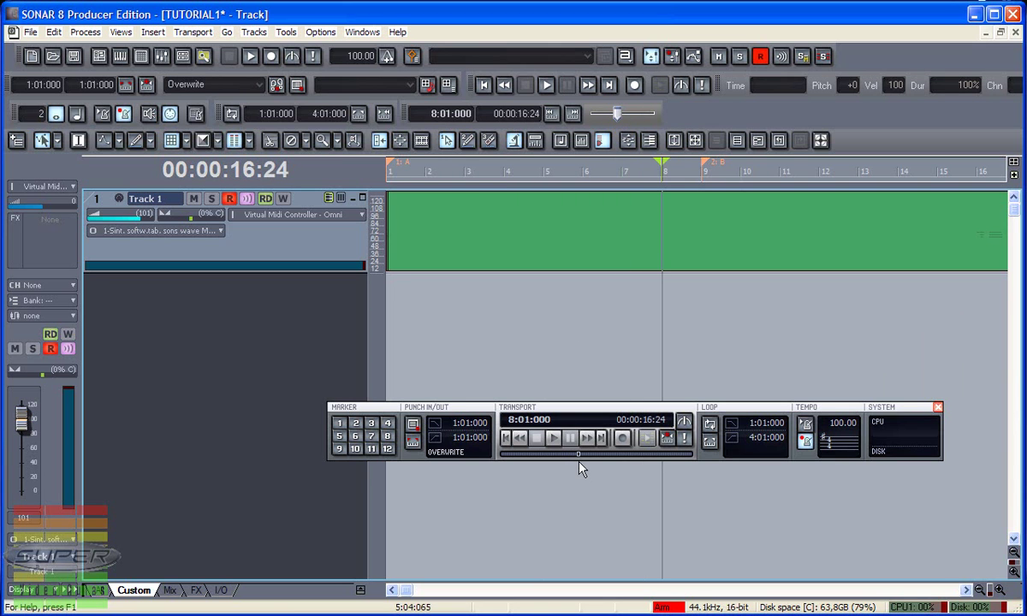
drag(578, 454, 566, 453)
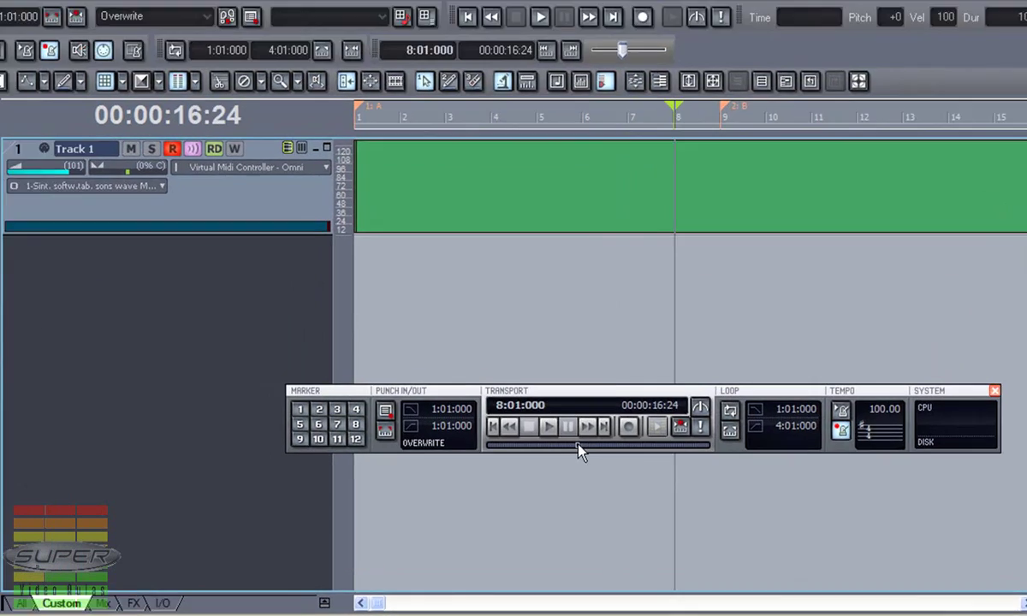
mouse_move(545, 404)
mouse_down()
mouse_move(525, 404)
mouse_move(558, 404)
mouse_move(548, 404)
mouse_up()
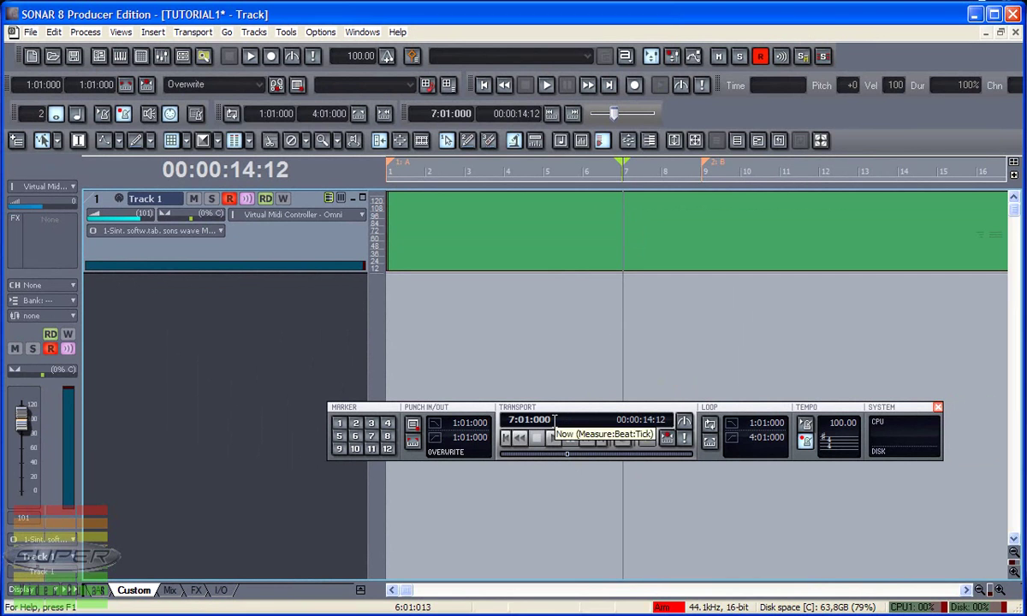
click(527, 420)
key(Return)
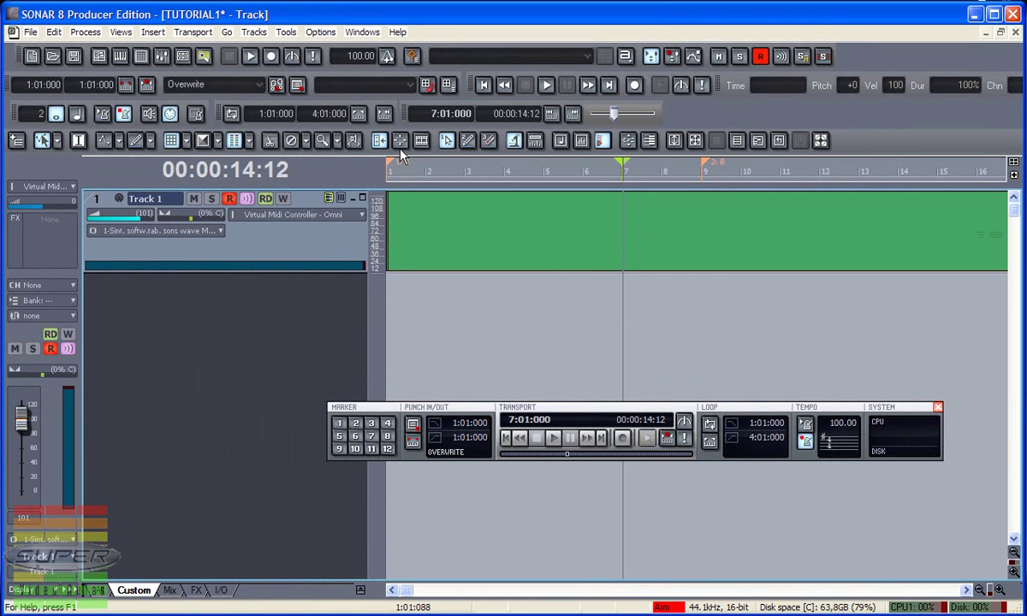
Step: Set the Now time to 427:03:080 (00:17:04:00) in the large Transport toolbar, and rewind to the project start
click(437, 114)
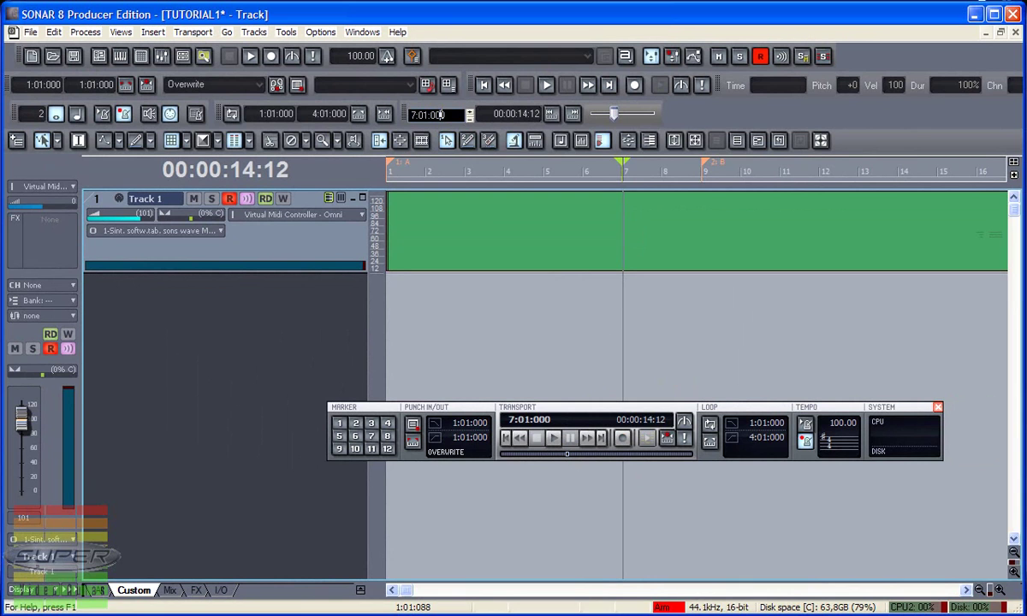
click(544, 418)
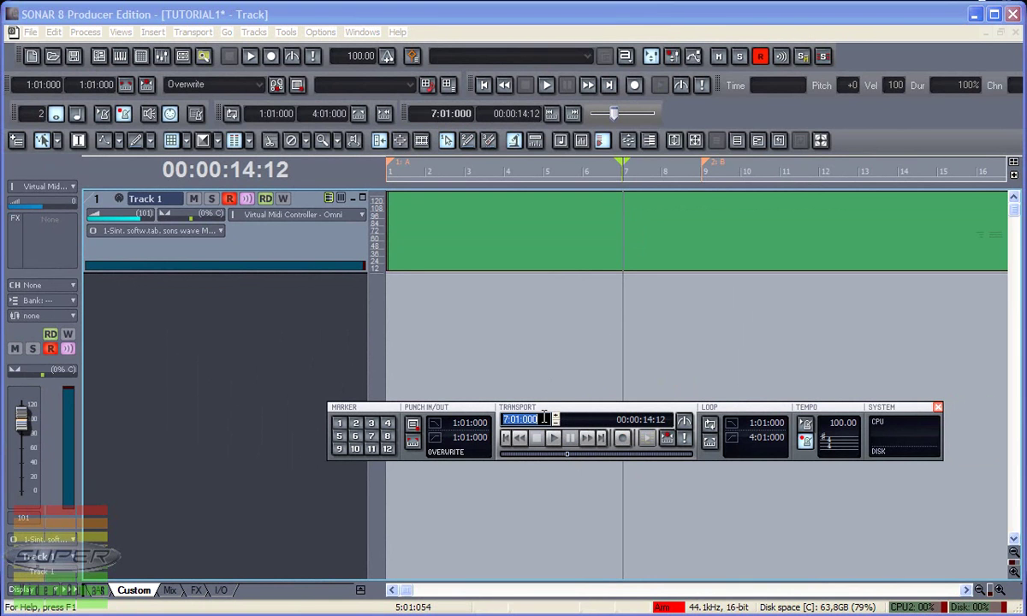
key(BackSpace)
text(427:03:080)
key(Return)
click(638, 420)
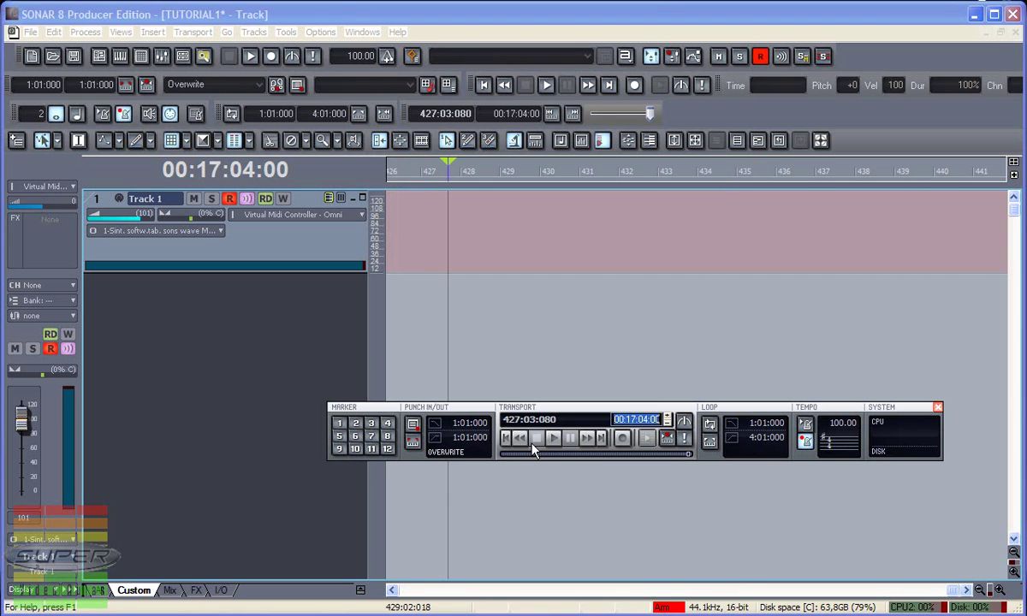
click(505, 438)
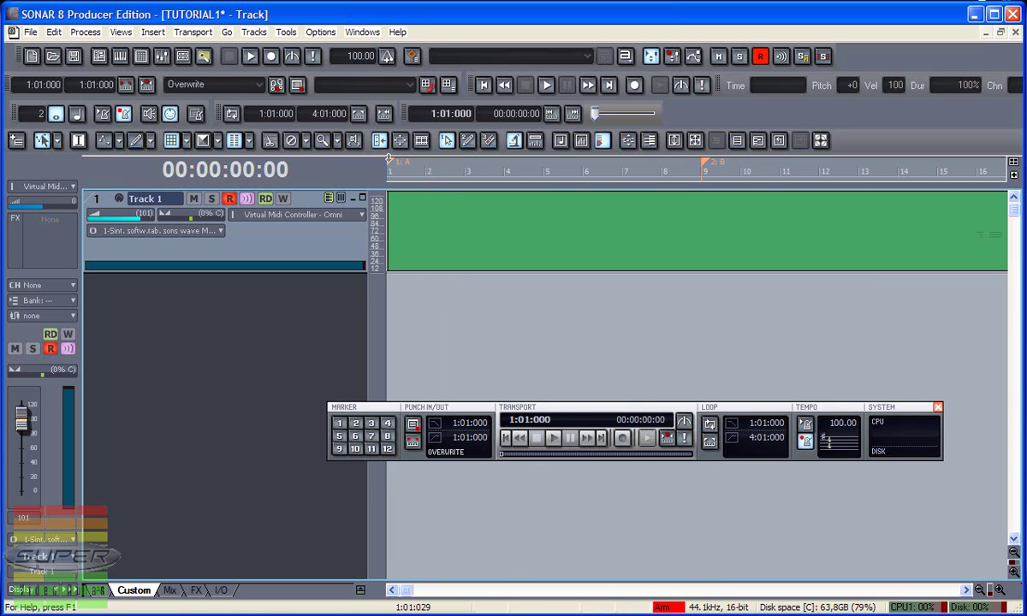
Step: Play the project briefly from the start, and rename marker A at measure 1 as intro
key(space)
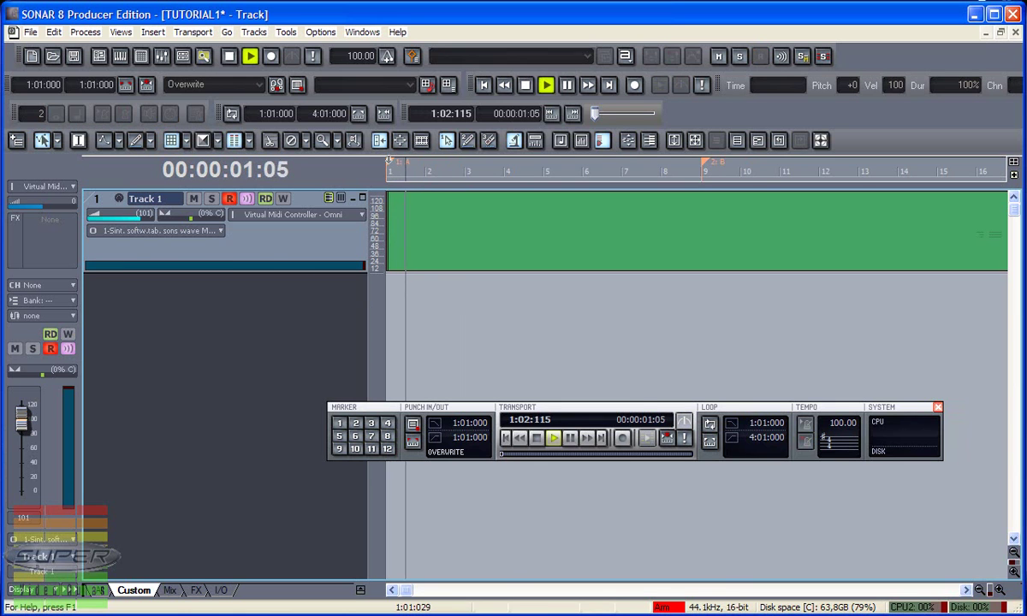
double_click(388, 160)
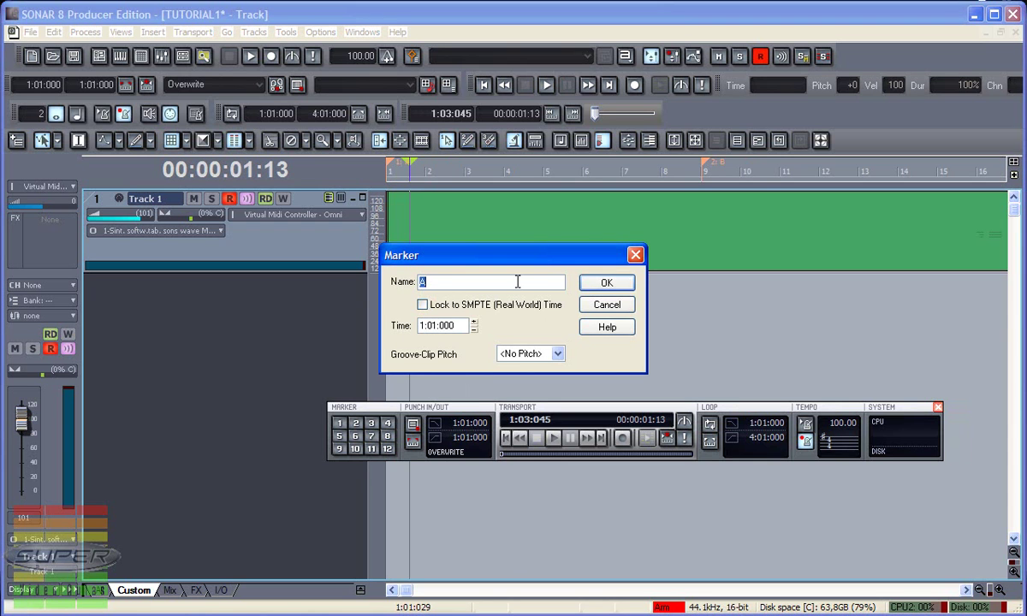
key(BackSpace)
text(intro)
key(Return)
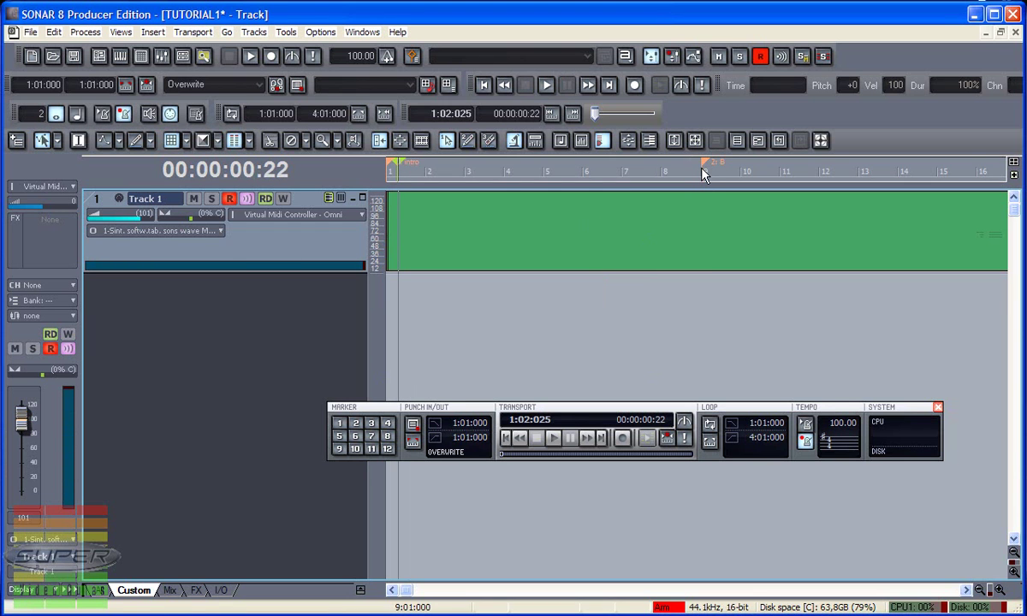
Step: Rename marker B at measure 9 as re, and jump the Now time to marker 1
double_click(704, 174)
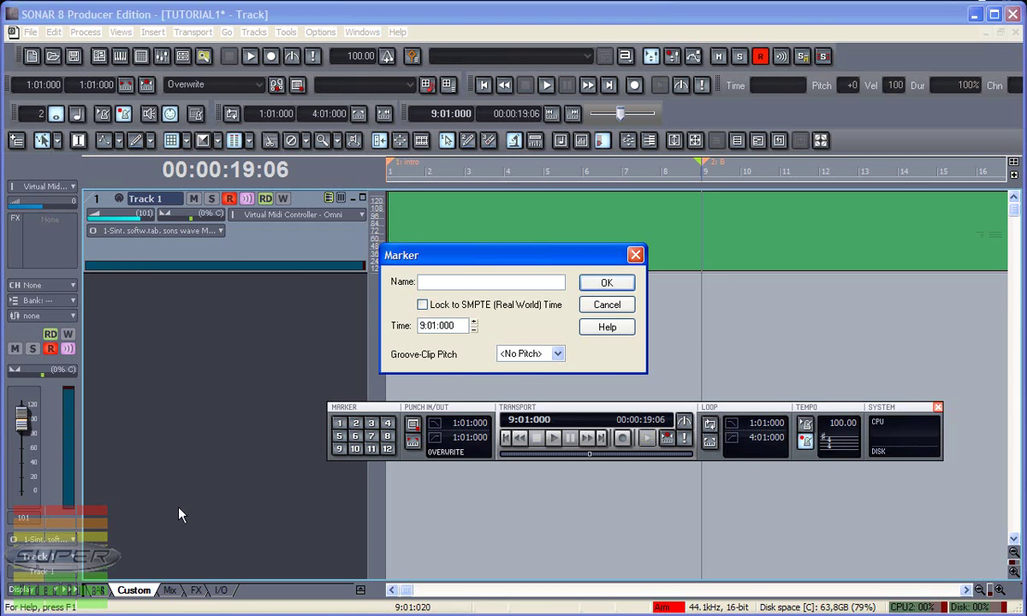
key(Escape)
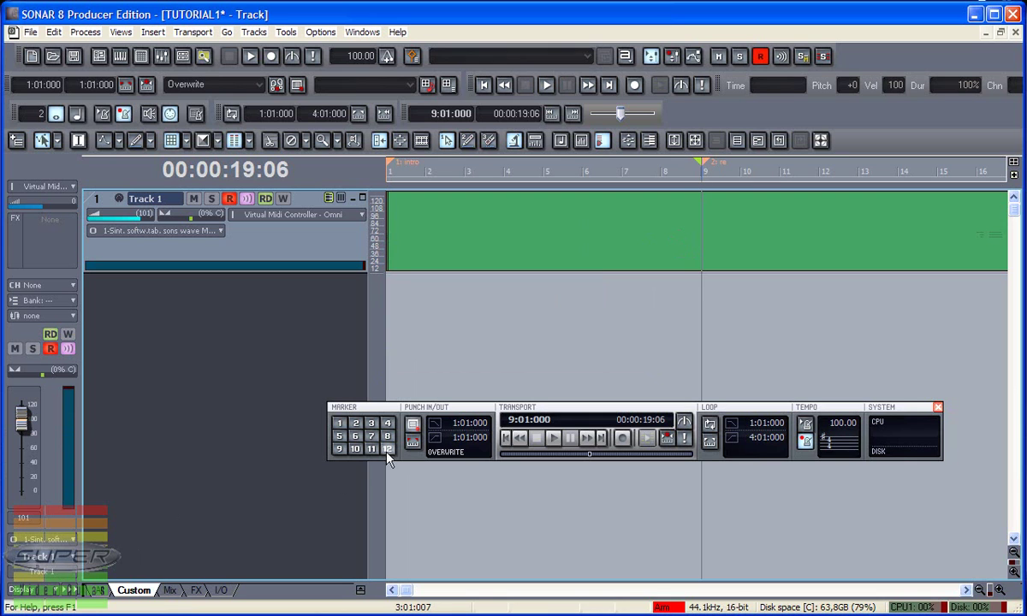
click(341, 428)
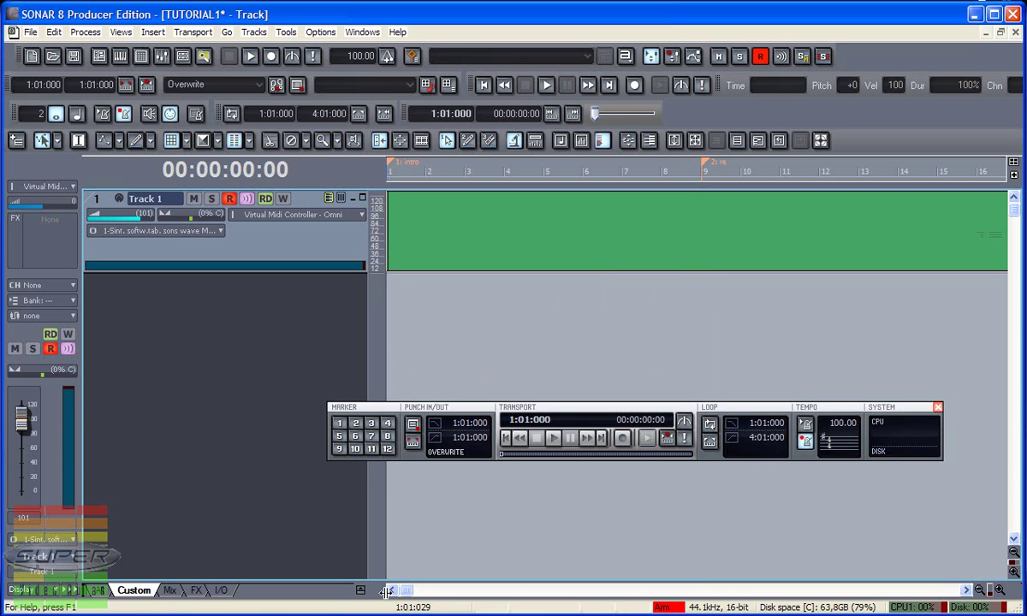
Step: Rename marker C at measure 17 as fnal
drag(395, 591, 545, 591)
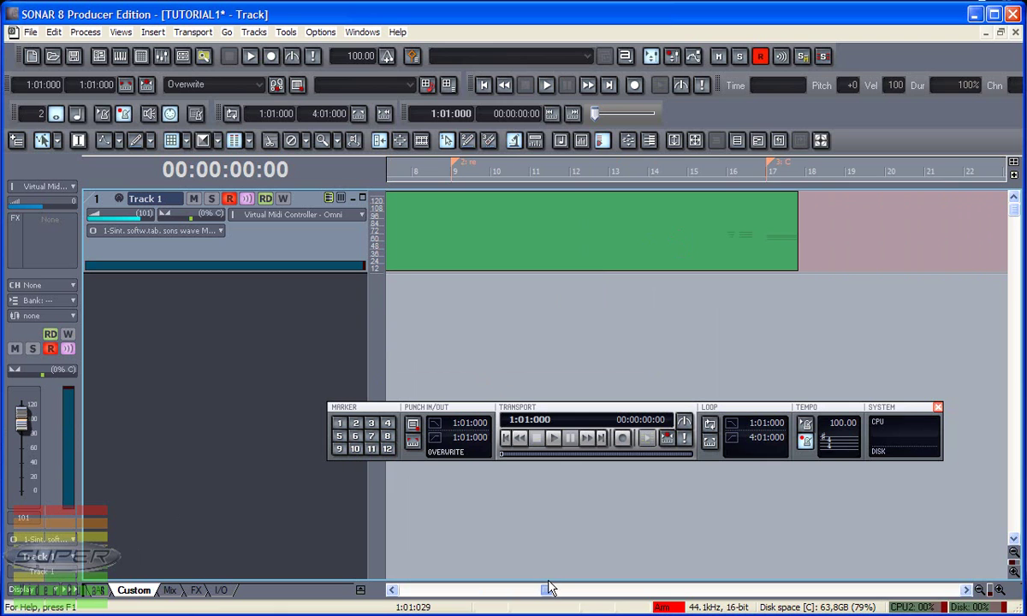
double_click(769, 161)
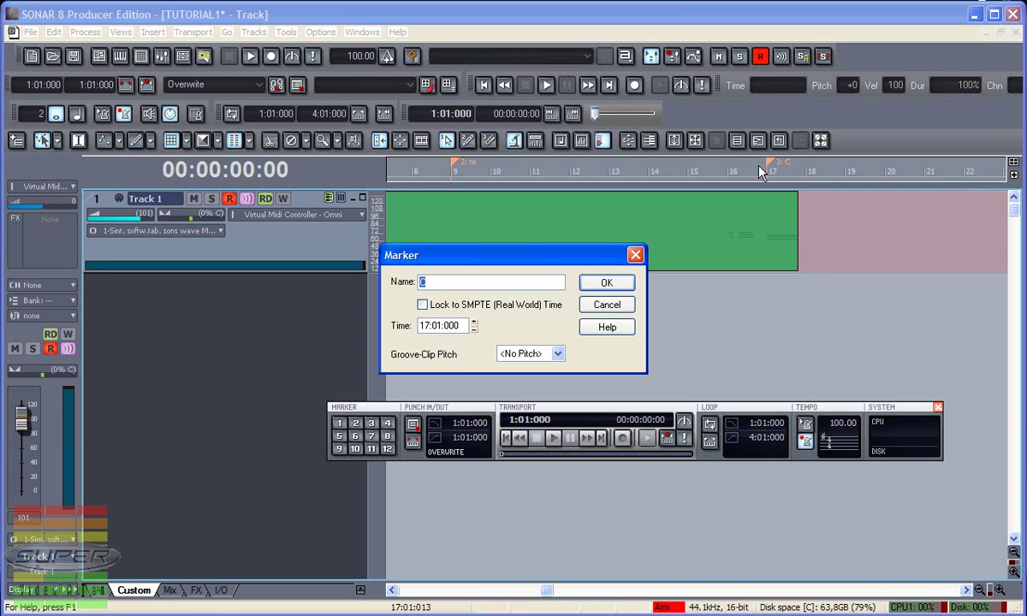
key(BackSpace)
text(fnal)
click(609, 284)
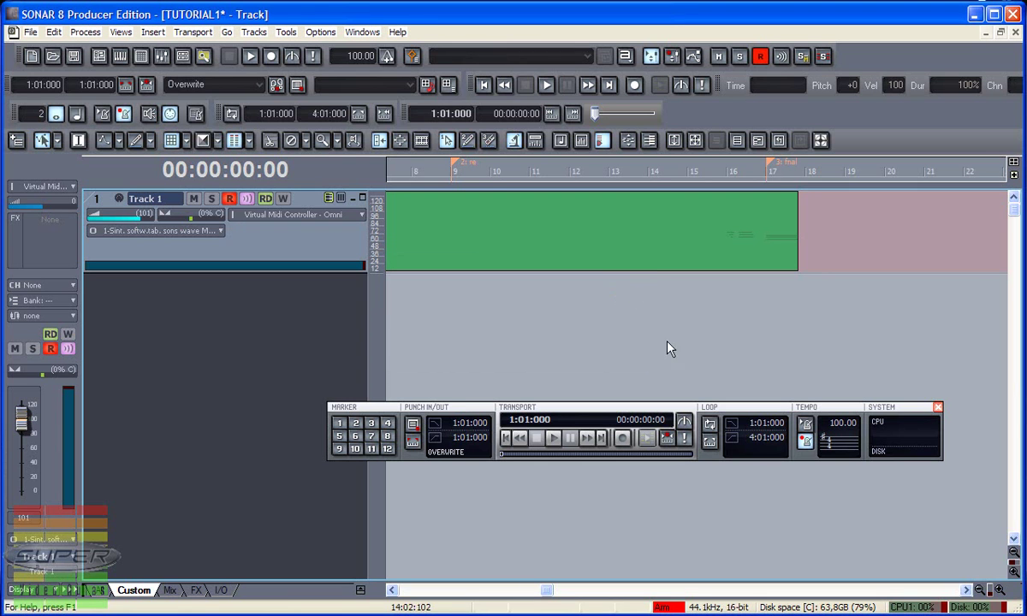
Step: Shift the Now time to measures 12 and 10 on the ruler, and to measure 7 with the large Transport toolbar's slider
drag(585, 416, 621, 446)
click(572, 172)
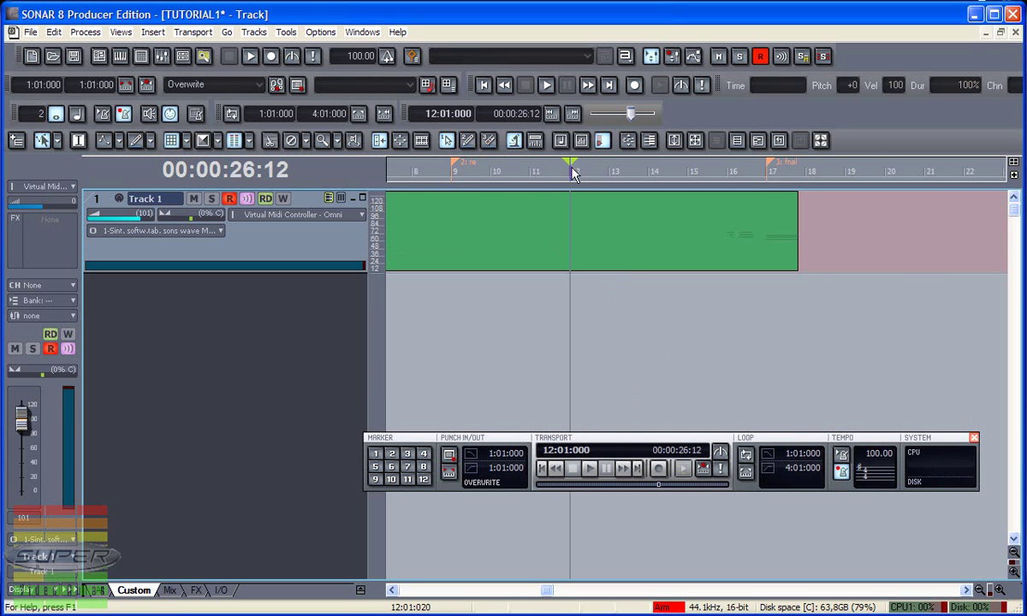
click(492, 169)
mouse_move(544, 595)
mouse_down()
mouse_move(492, 591)
mouse_move(593, 591)
mouse_move(436, 592)
mouse_move(492, 606)
mouse_move(462, 561)
mouse_move(441, 561)
mouse_move(561, 548)
mouse_move(409, 582)
mouse_move(569, 601)
mouse_move(500, 589)
mouse_move(546, 591)
mouse_up()
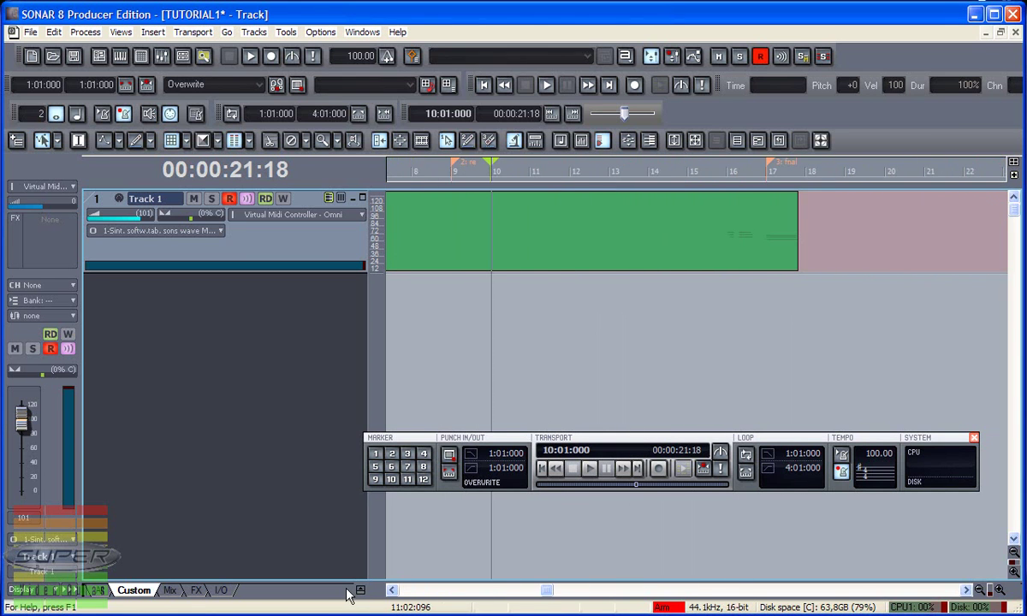
drag(633, 486, 623, 489)
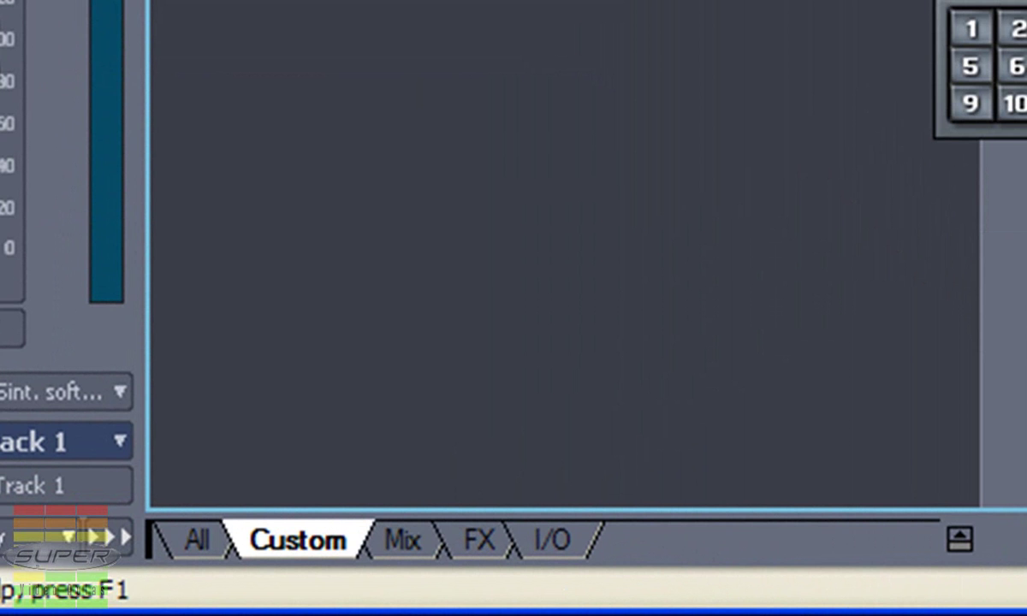
Step: Show all track controls and make Track 1 taller to expose them, keeping the floating Transport toolbar clear of the track
click(210, 536)
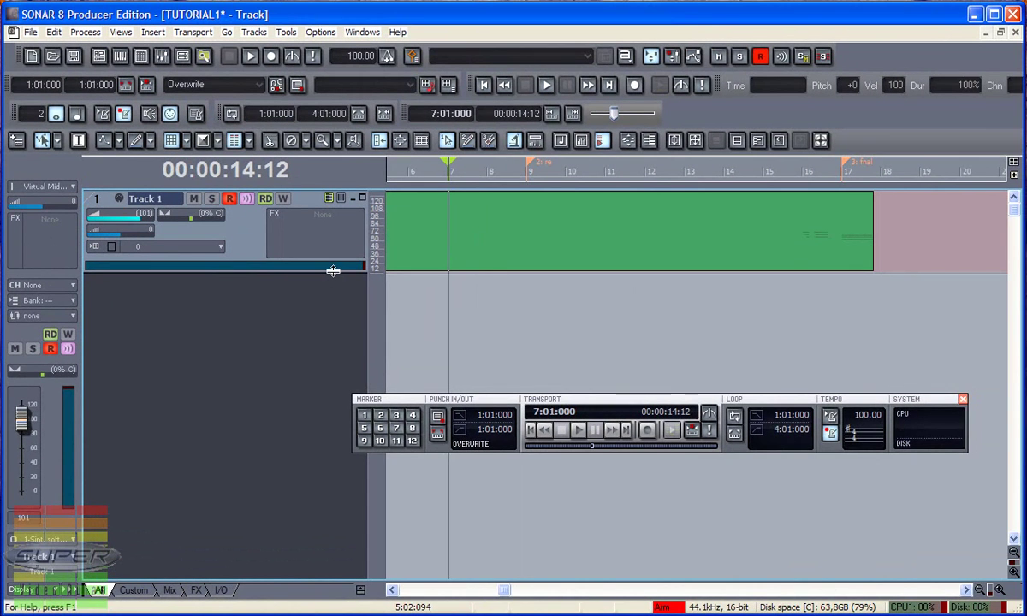
drag(333, 270, 333, 420)
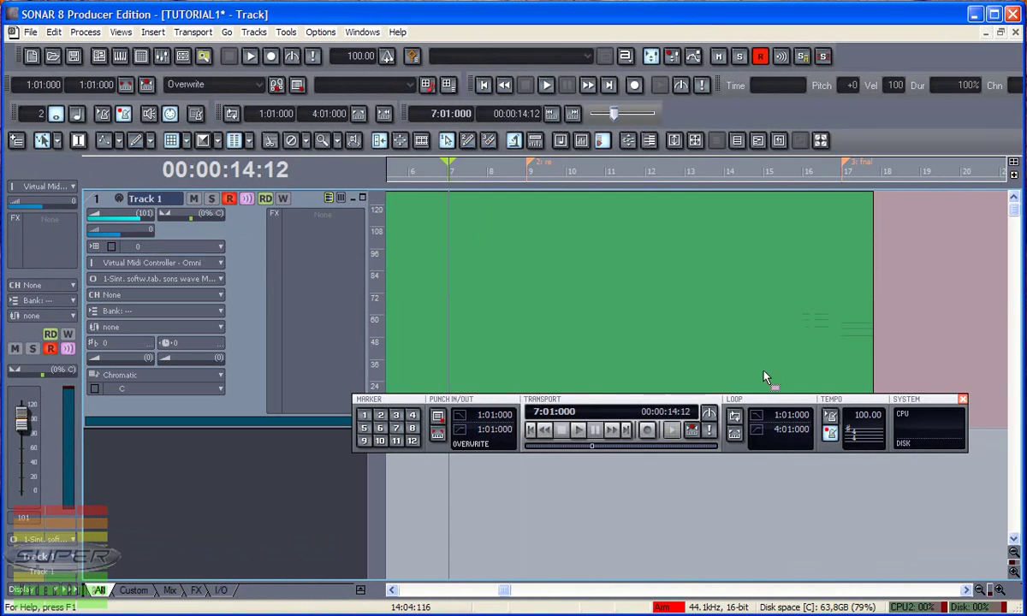
double_click(901, 402)
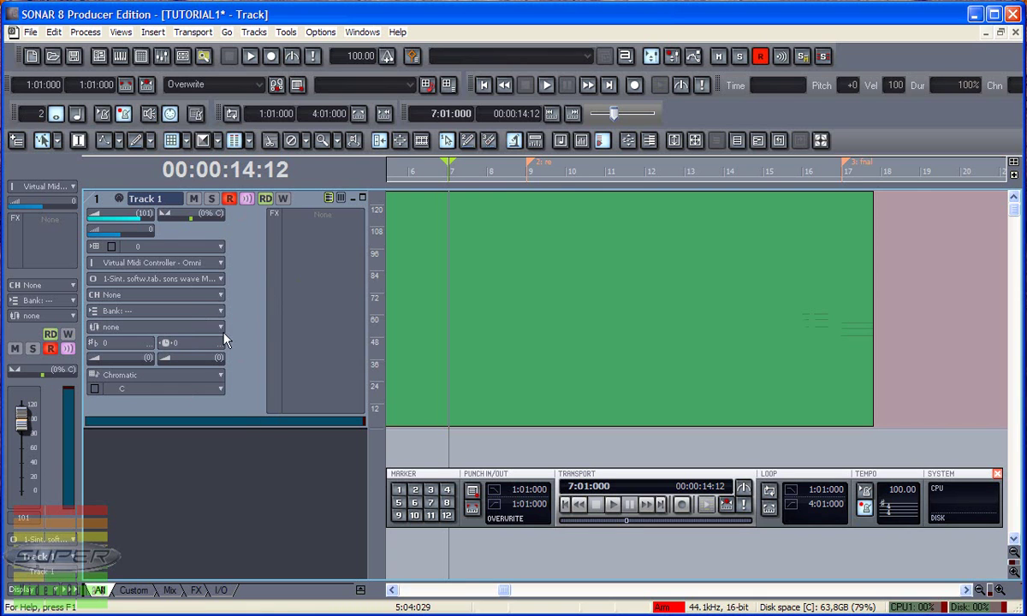
Step: Switch the track controls to the Custom set and then the Mix set to compare which controls each one offers
click(133, 590)
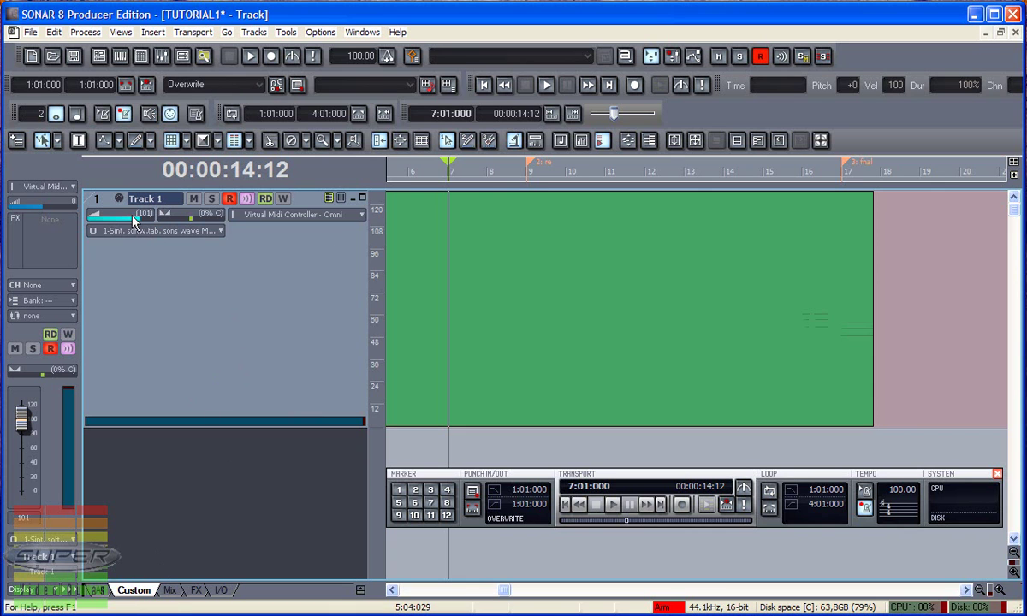
mouse_move(198, 216)
click(170, 590)
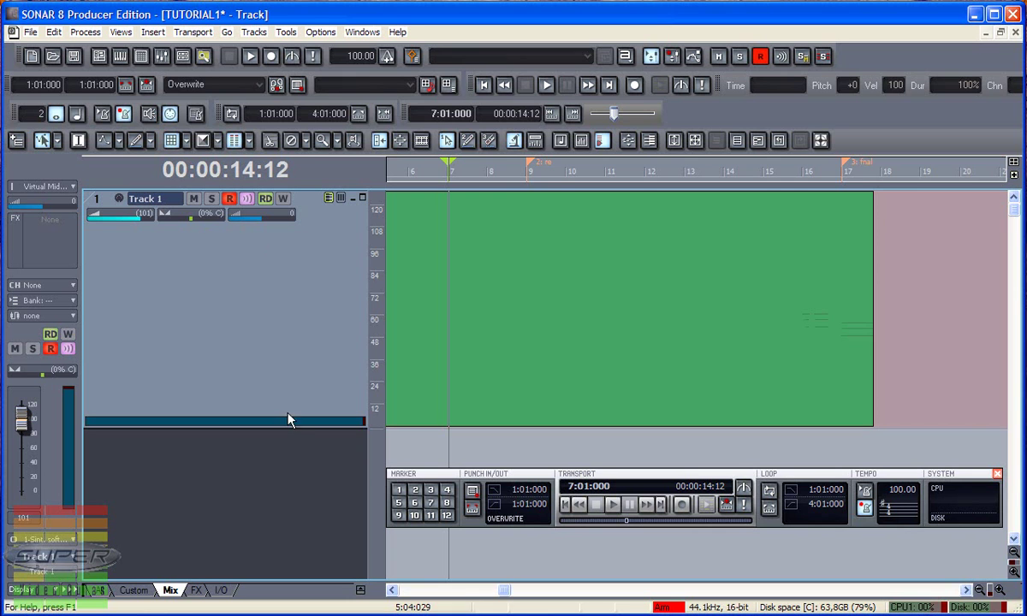
Step: Show the FX set of track controls and examine the MIDI plug-in options of Track 1's FX bin
click(196, 591)
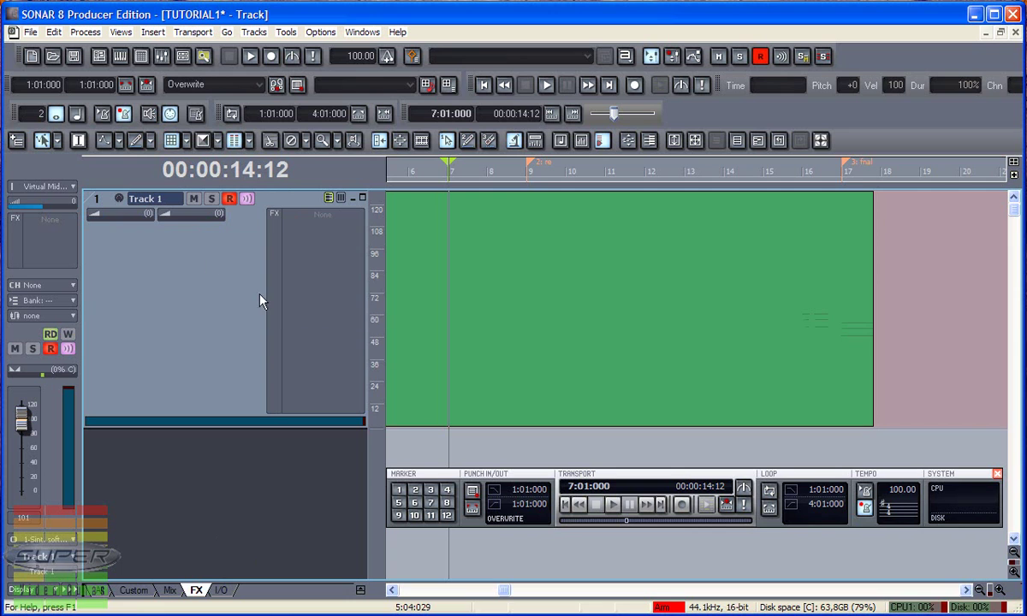
mouse_move(103, 222)
right_click(319, 250)
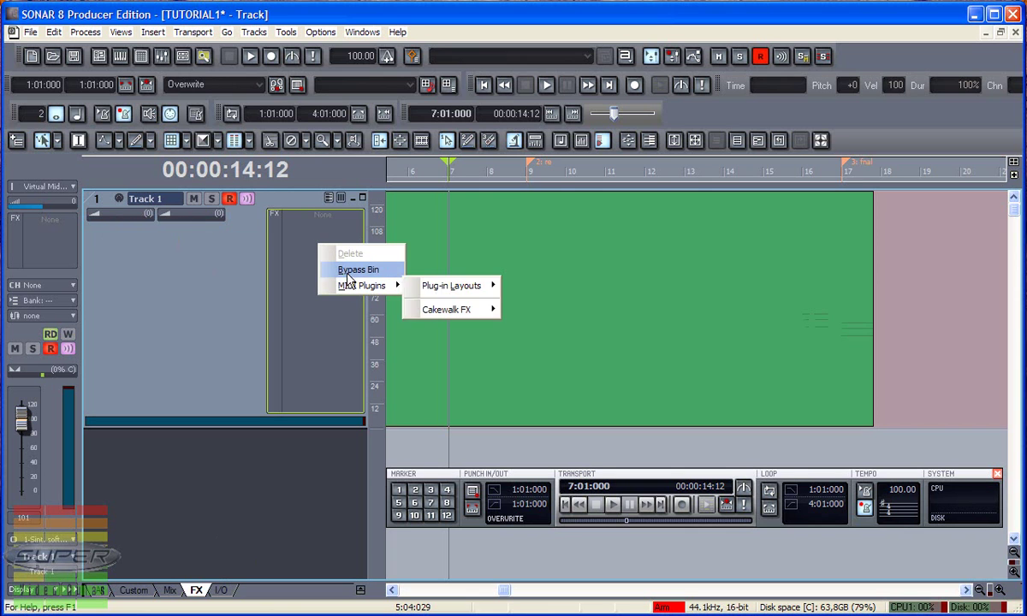
click(311, 277)
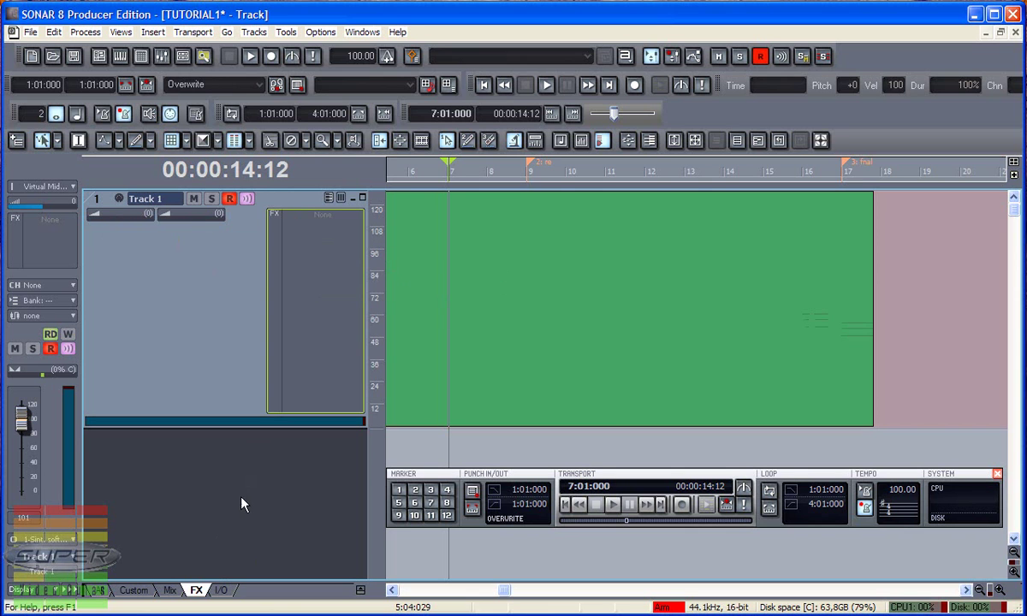
Step: Show the I/O set of track controls and examine the MIDI channel choices for Track 1
click(221, 590)
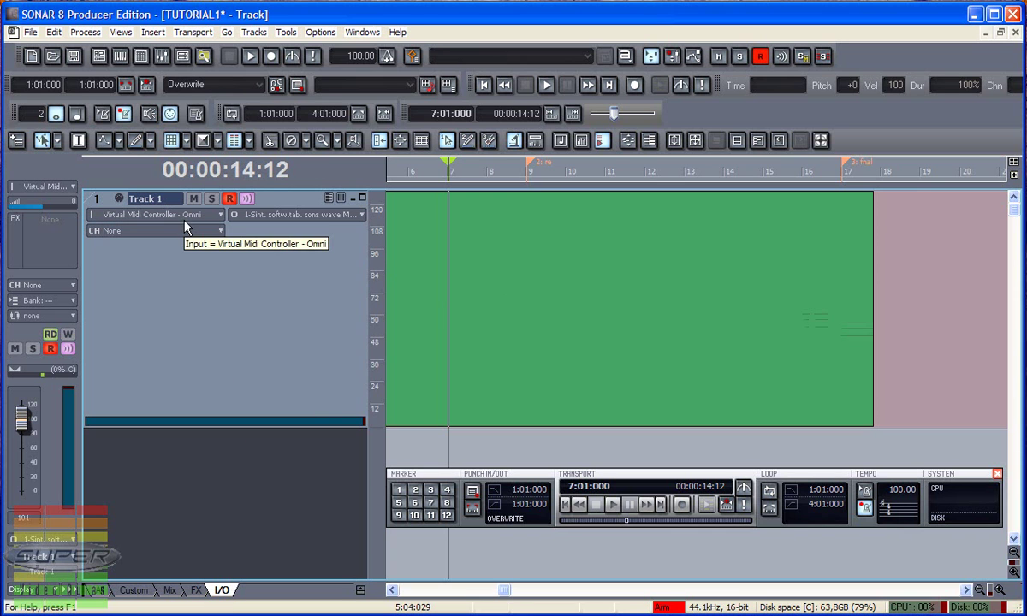
click(220, 237)
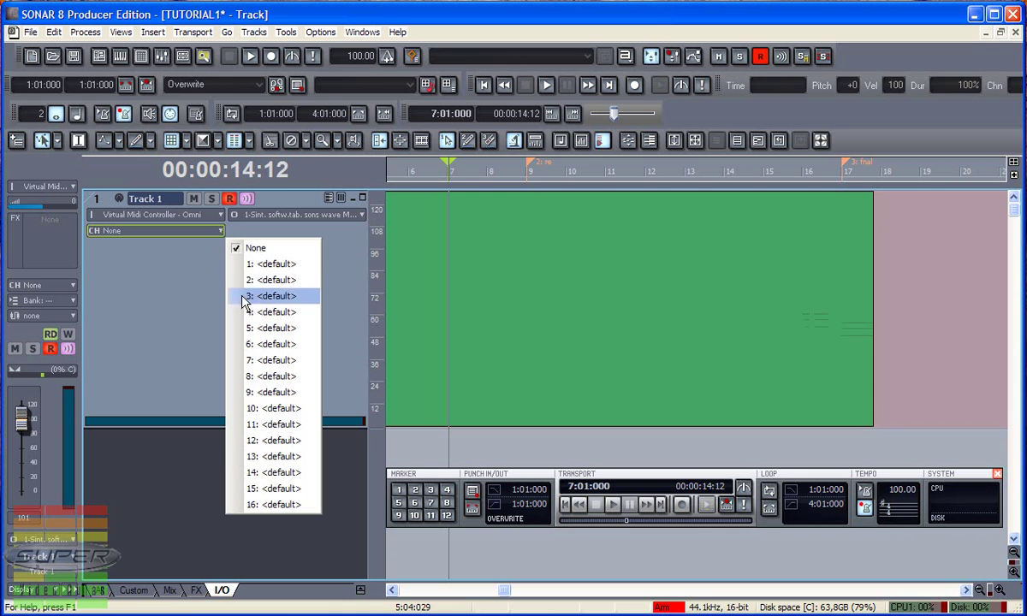
click(202, 275)
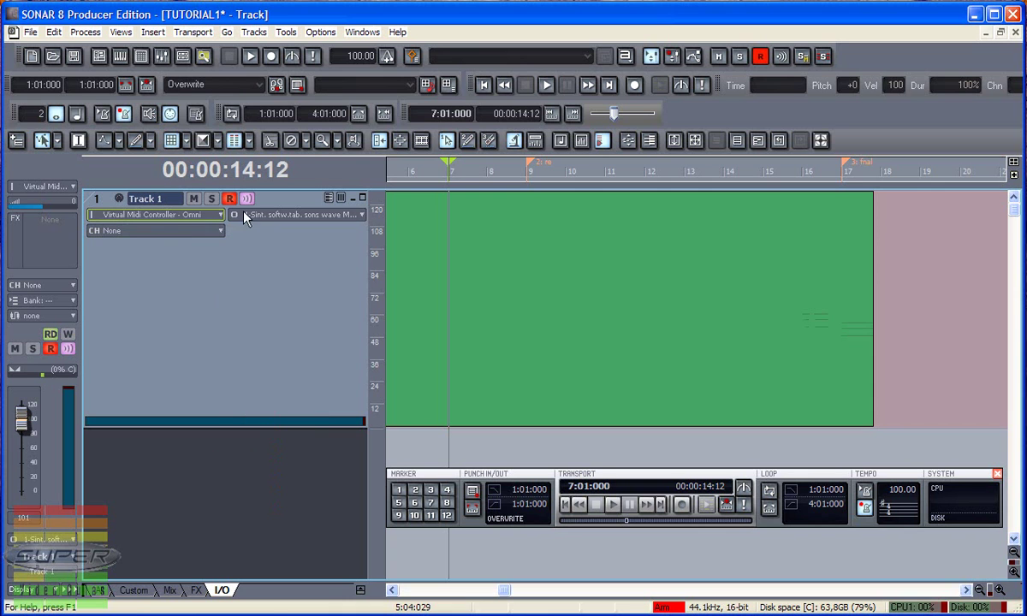
Step: Alternate the track controls between the Custom and All sets, leaving All displayed
click(134, 591)
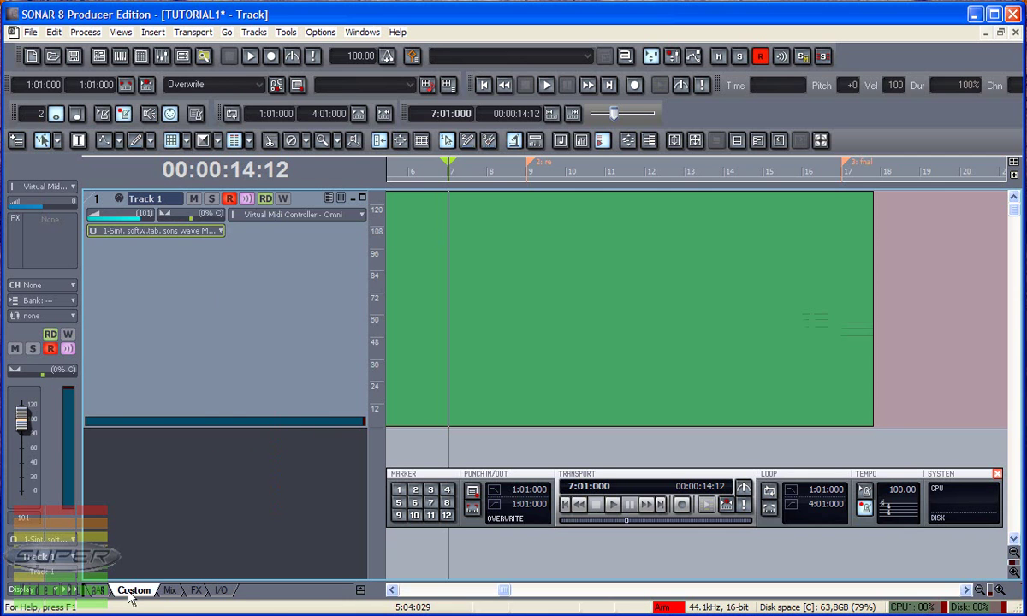
click(100, 591)
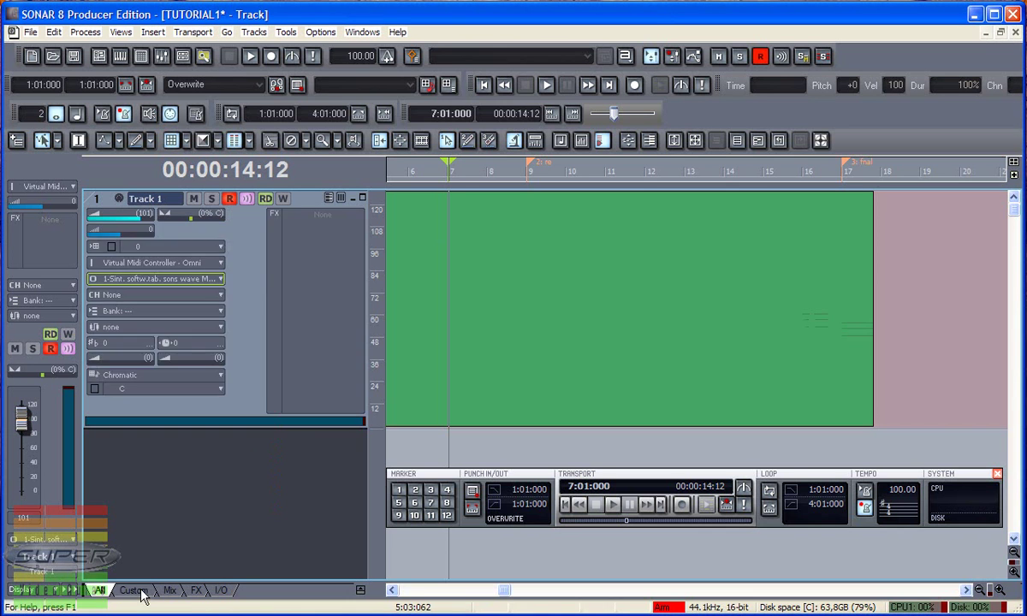
click(137, 591)
click(100, 590)
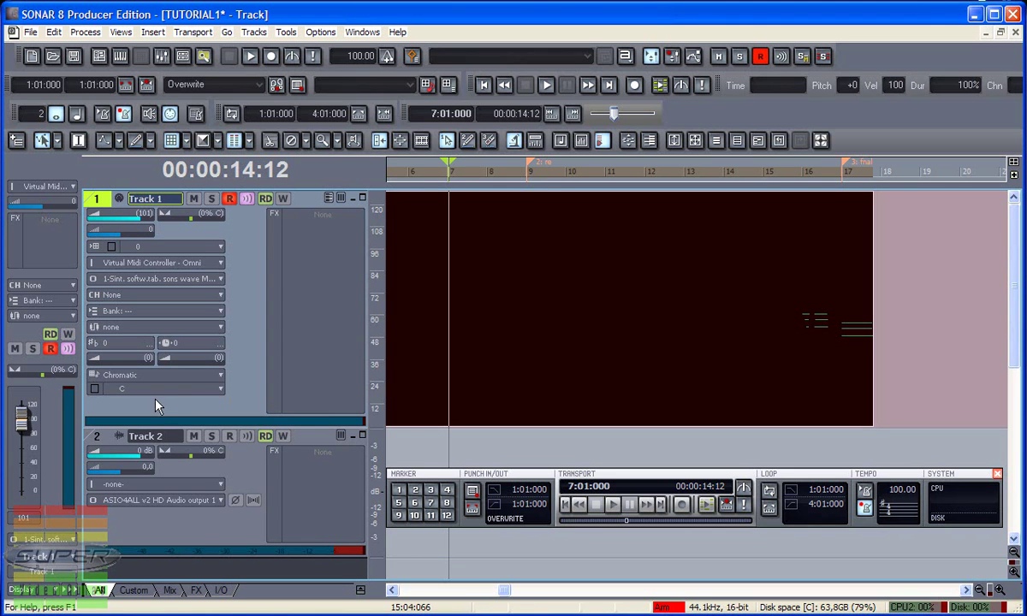
Step: Examine the available input and output choices for Track 1 without changing them
click(221, 257)
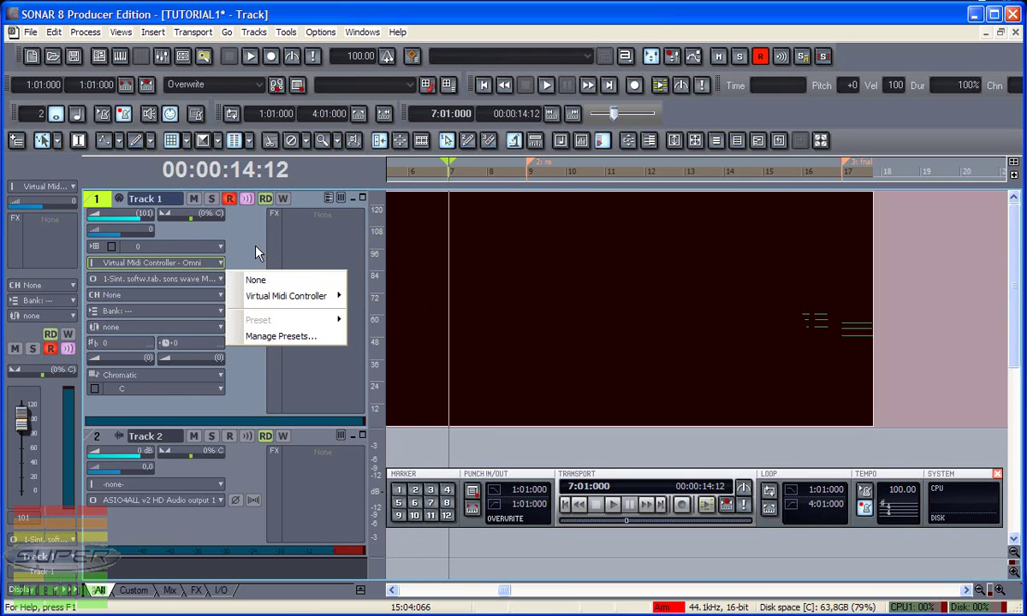
click(255, 254)
click(221, 280)
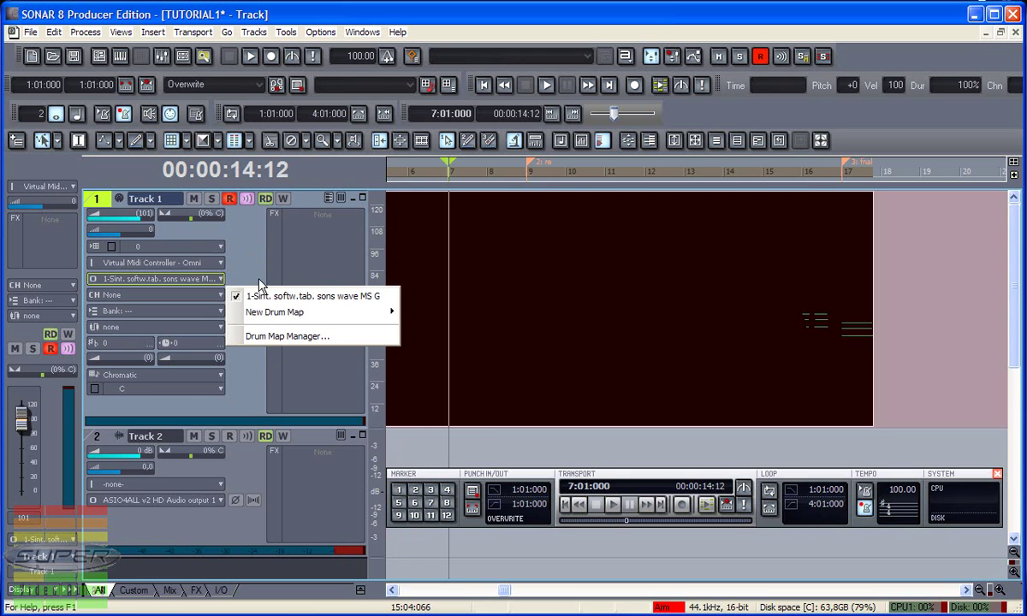
click(255, 233)
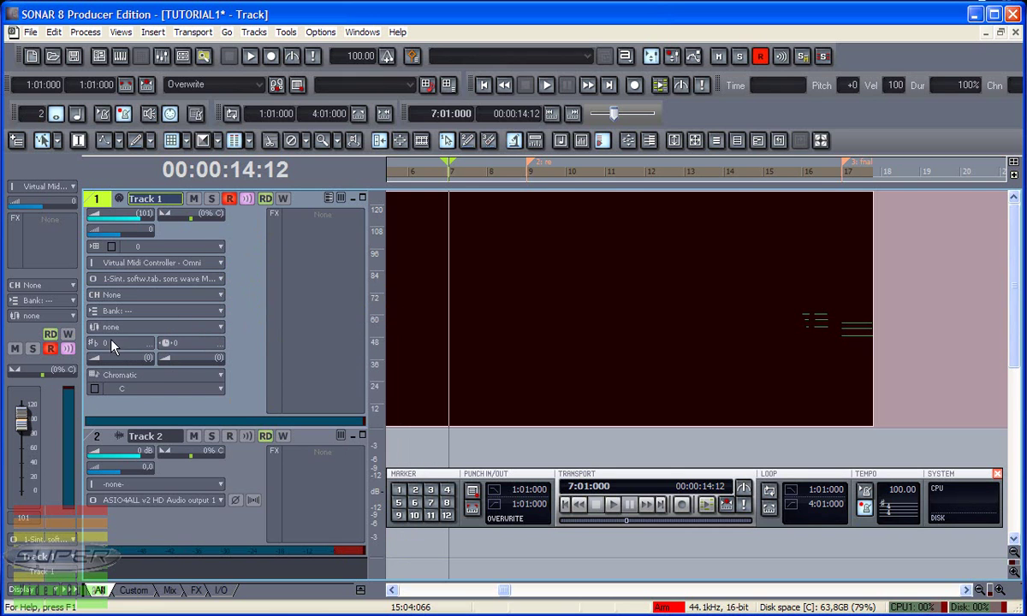
Step: Set the level control directly below Track 1's key transpose to 6 and open Track 1's properties
mouse_move(101, 359)
mouse_down()
mouse_move(121, 359)
mouse_move(95, 368)
mouse_up()
right_click(97, 206)
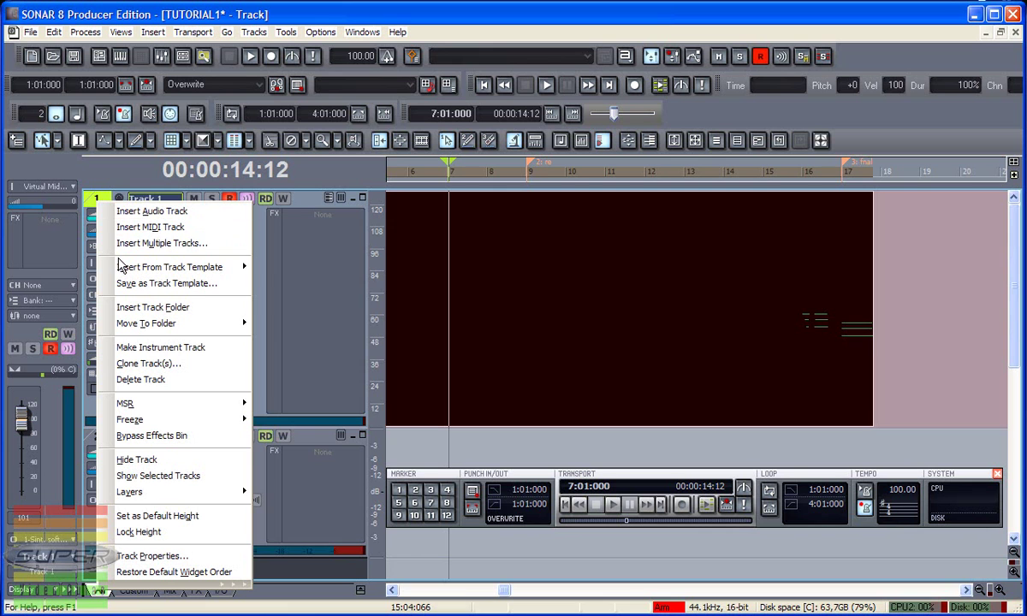
click(157, 557)
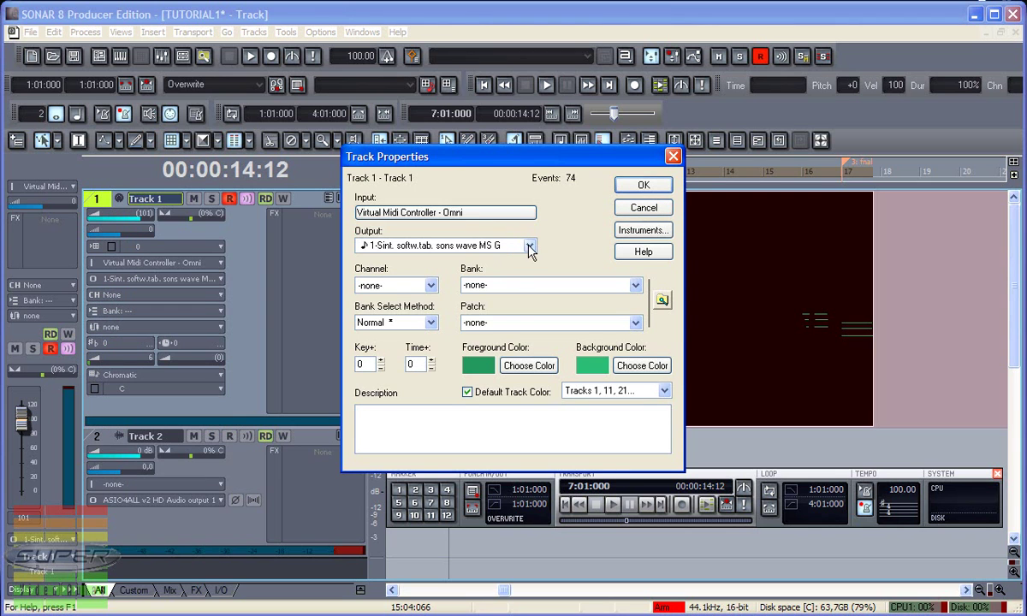
Step: Examine the channel, bank select method and patch choices in Track 1's properties without choosing any
click(431, 286)
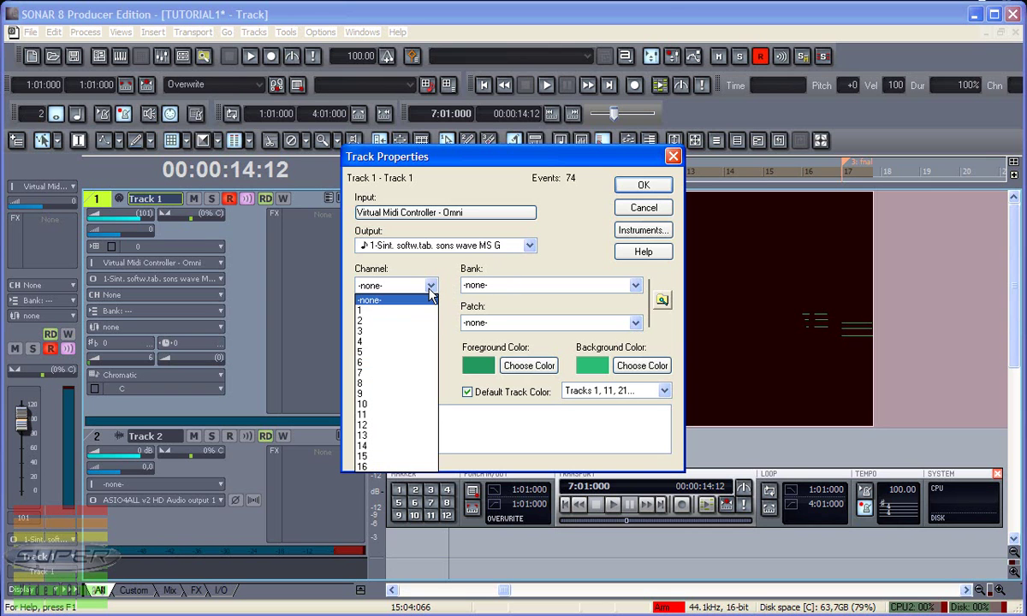
click(431, 285)
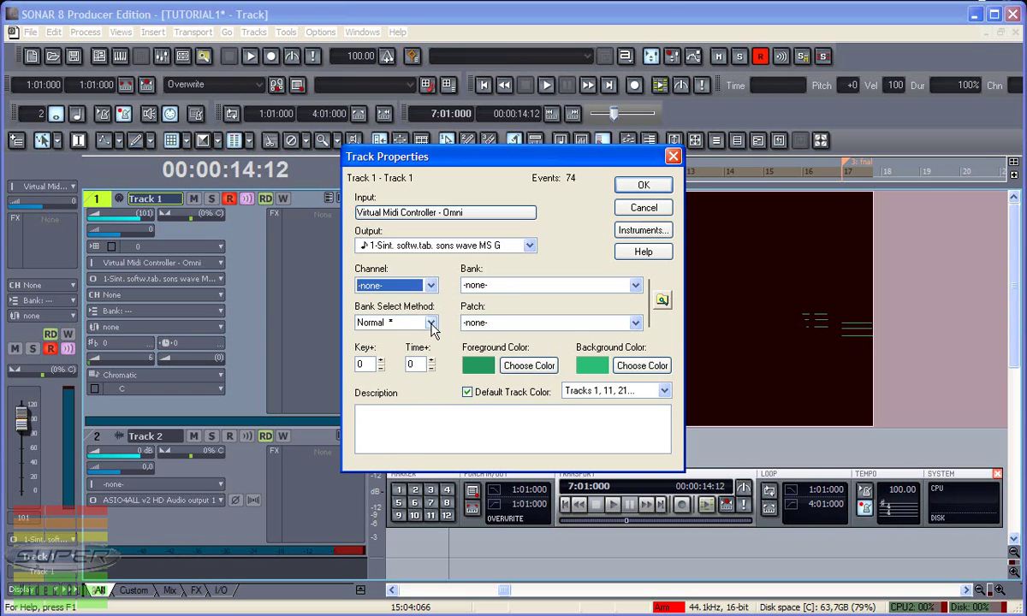
click(432, 324)
click(432, 324)
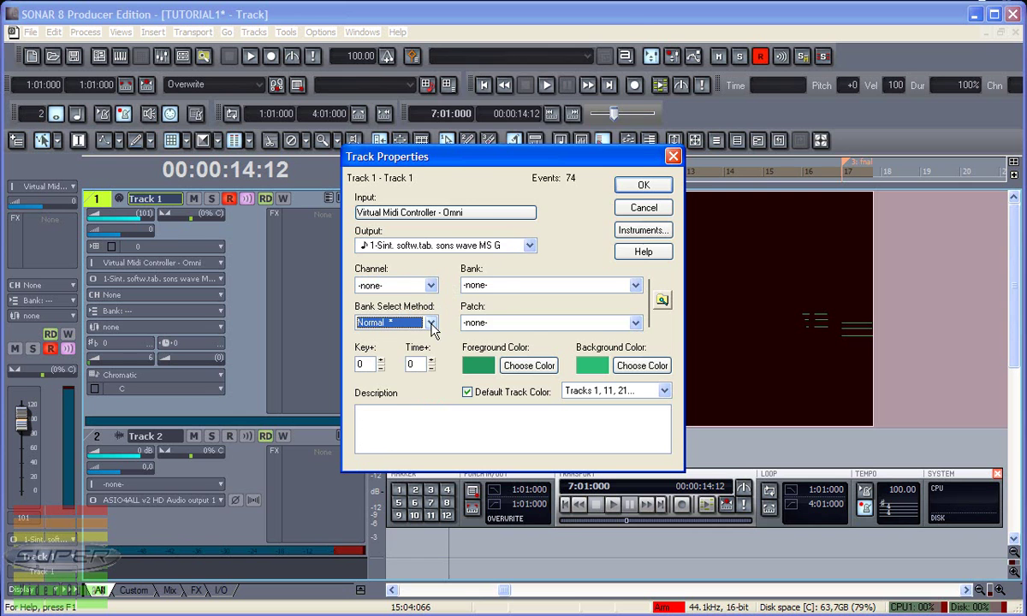
click(583, 322)
drag(635, 44, 634, 11)
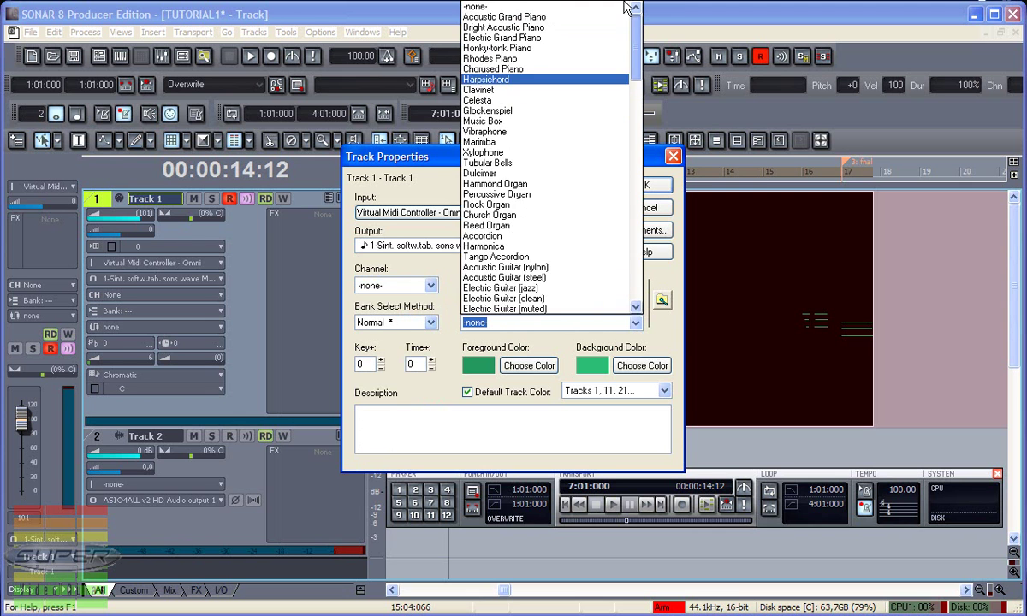
key(Escape)
Step: Examine the foreground color palette and the instrument assignments for Track 1, keeping the existing color and instrument
click(382, 368)
key(Tab)
click(529, 366)
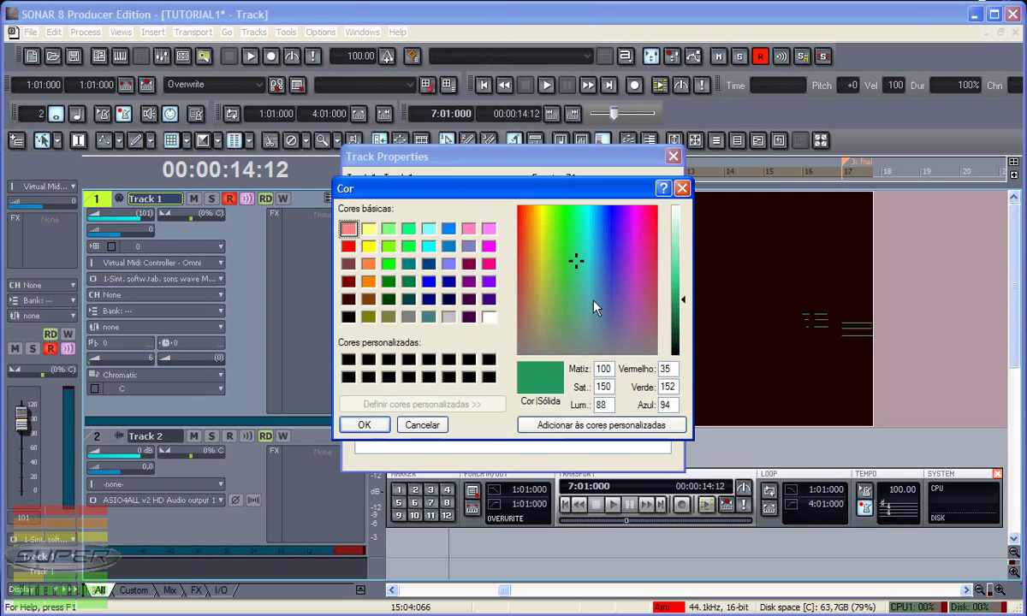
click(683, 189)
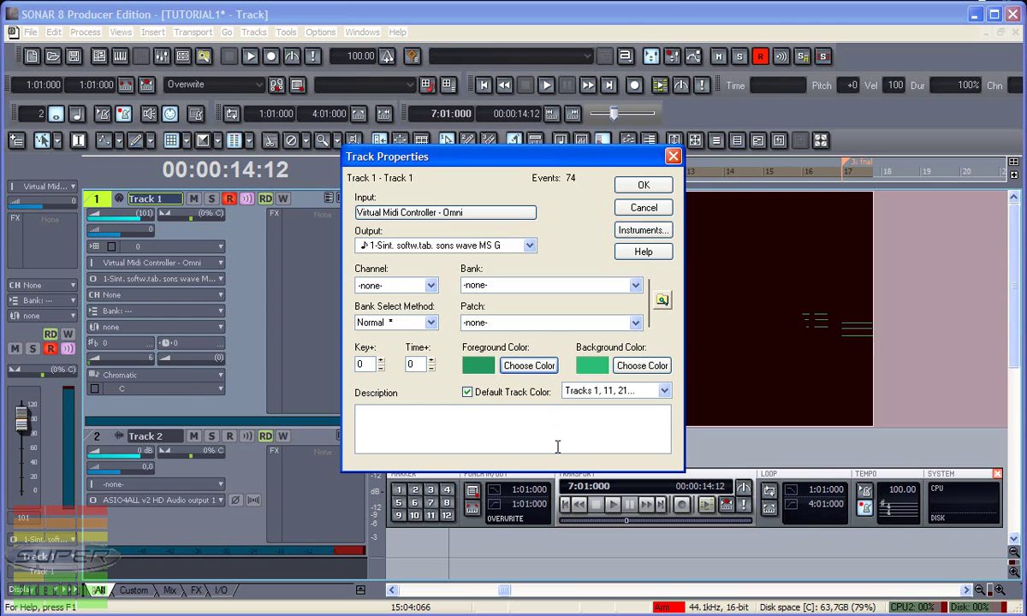
click(646, 230)
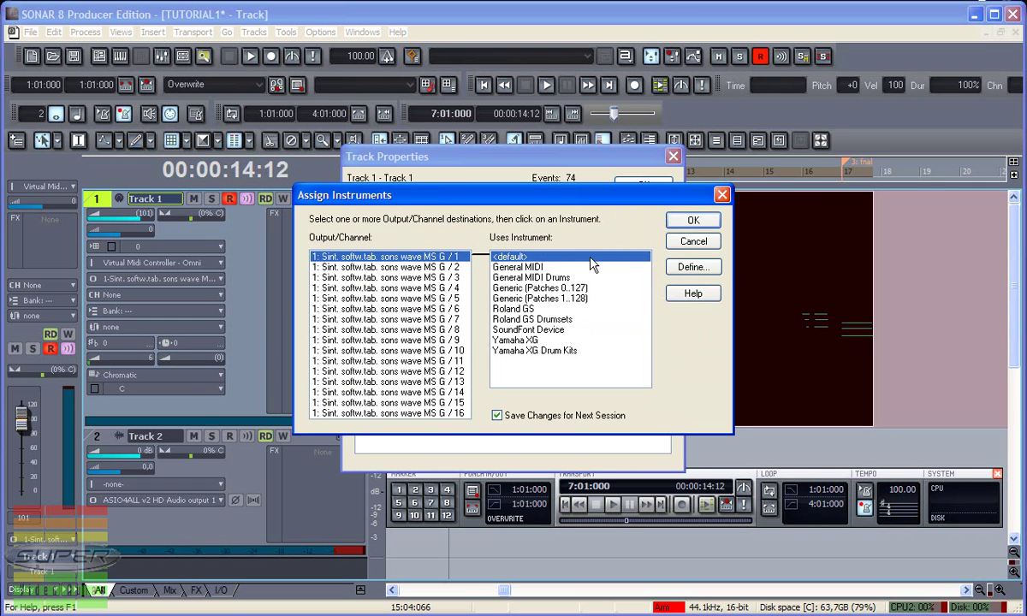
click(694, 220)
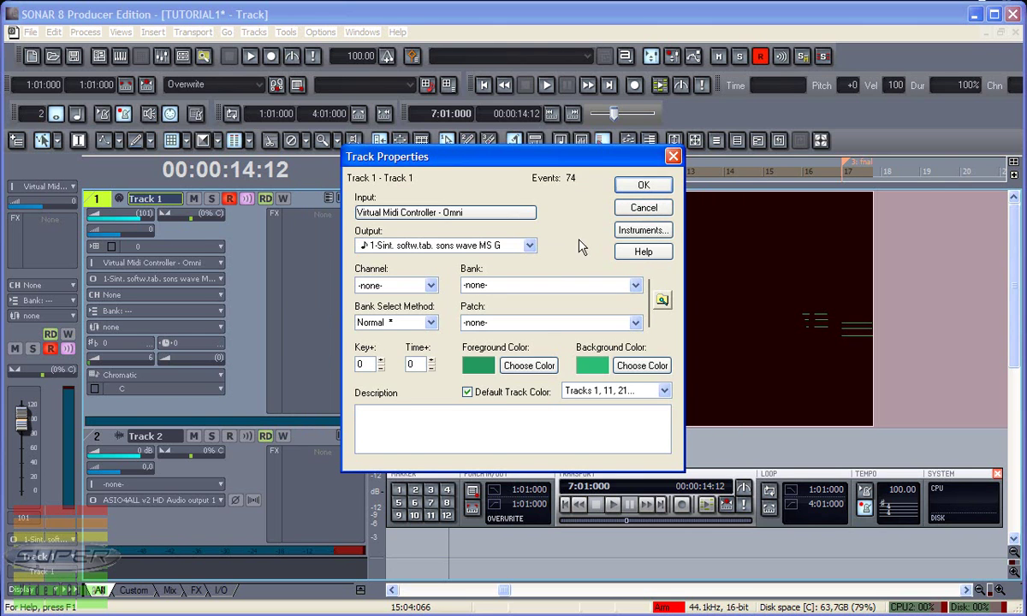